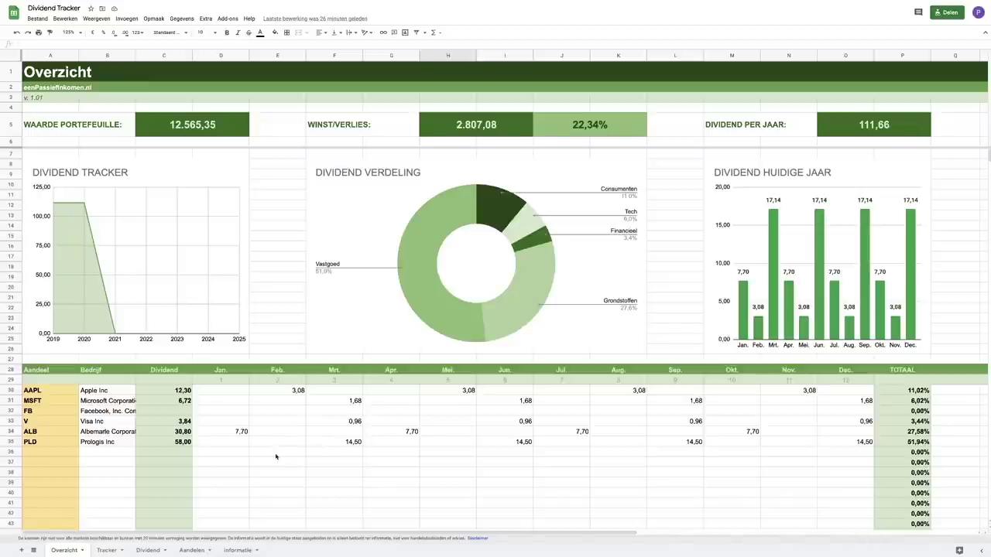
- Show the Informatie sheet and point out Kopie maken in the Bestand menu without using it
left_click(233, 550)
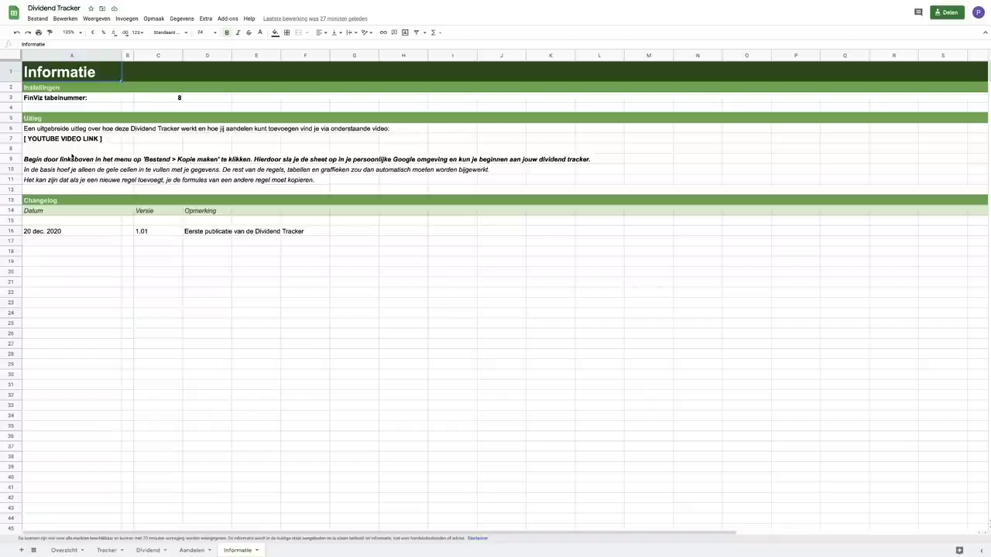
left_click(71, 160)
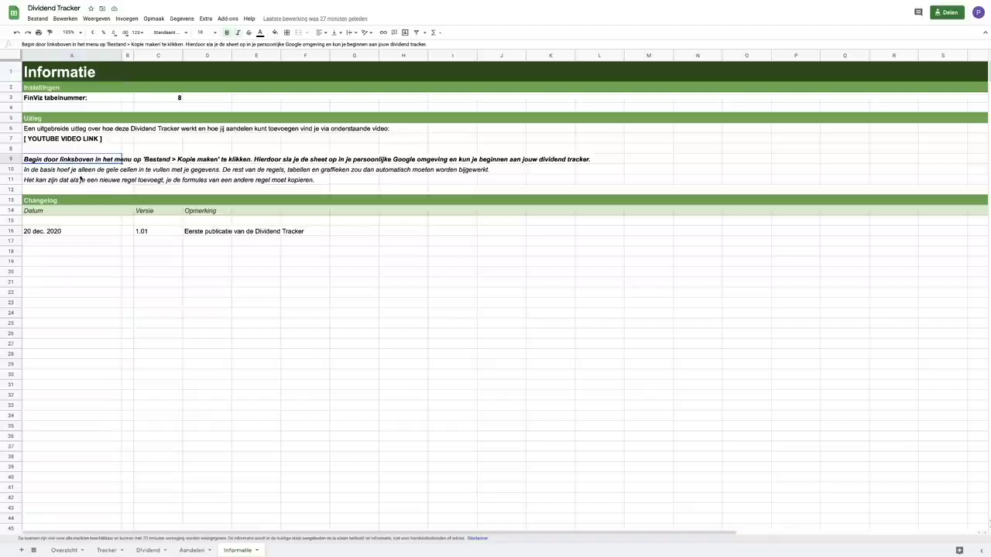
left_click(37, 18)
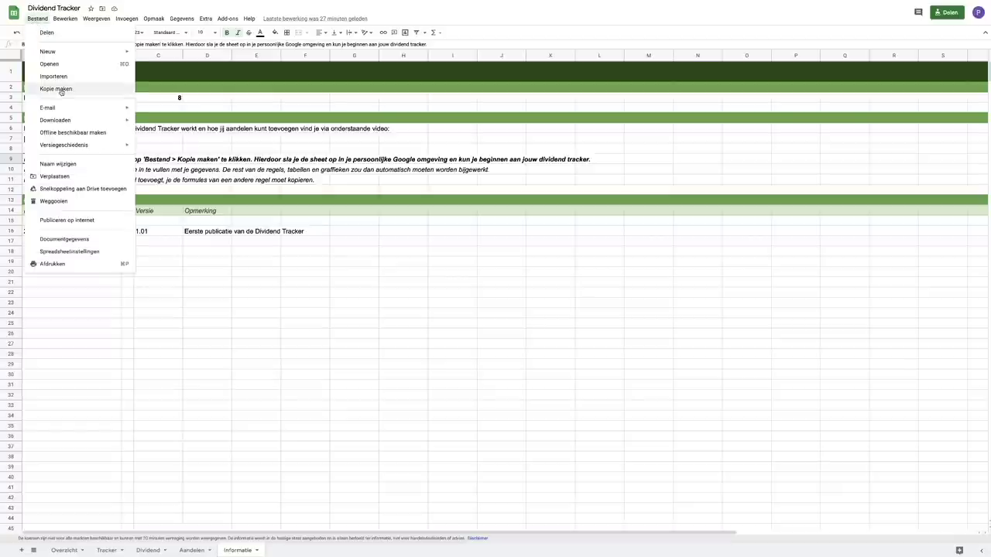
left_click(290, 271)
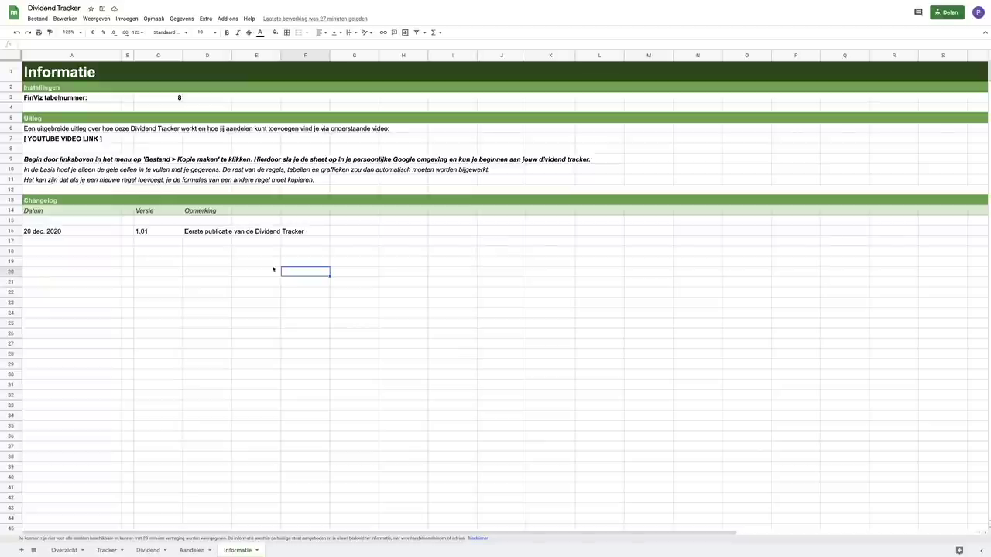
- Correct 'graffieken' to 'grafieken' in the row 10 explanation, then select the FinViz tabelnummer setting
left_click(63, 170)
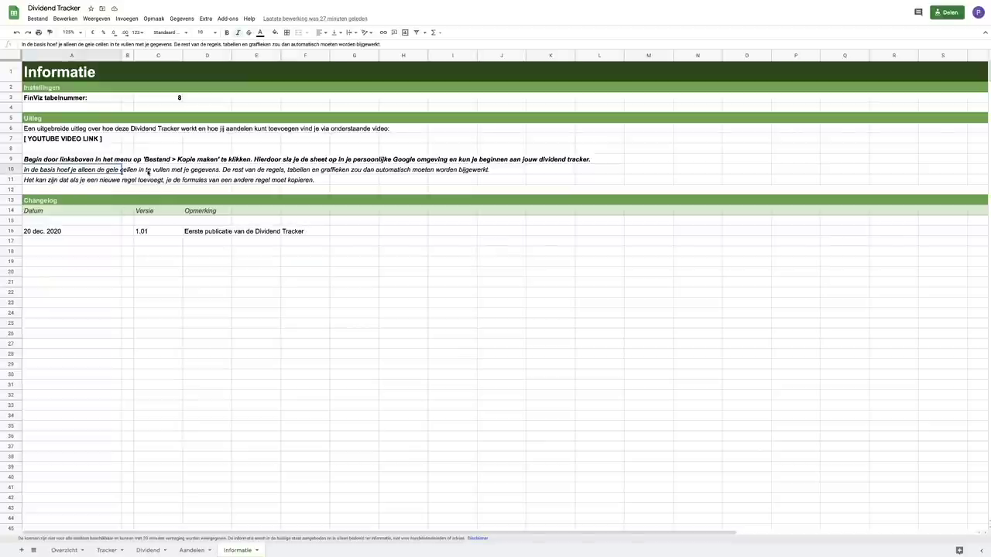
left_click(203, 170)
left_click(340, 184)
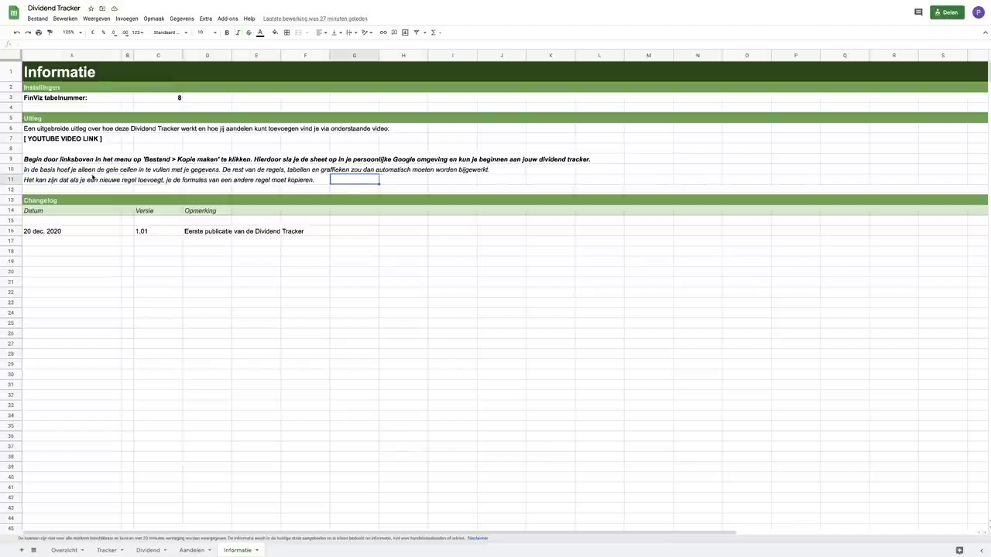
left_click(91, 174)
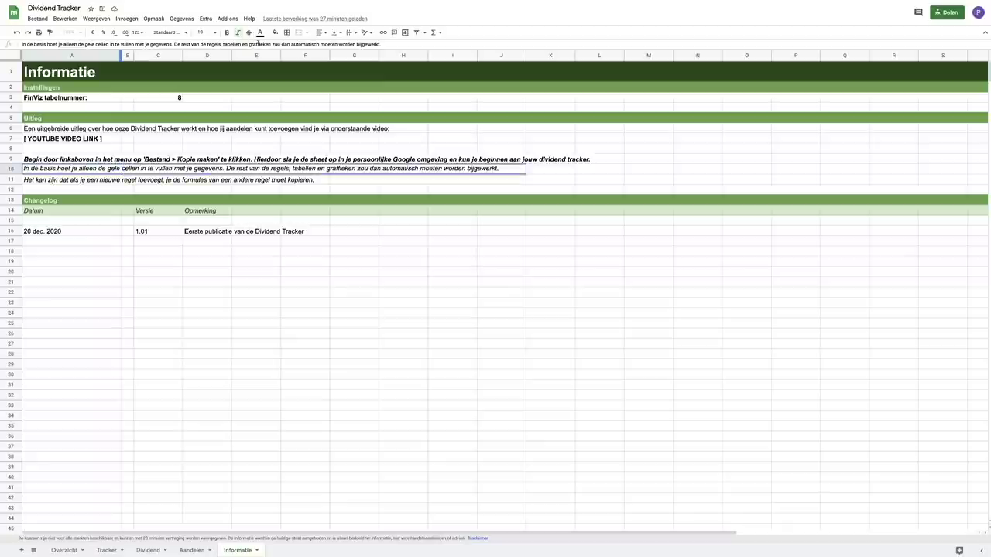
key("BackSpace")
left_click(304, 275)
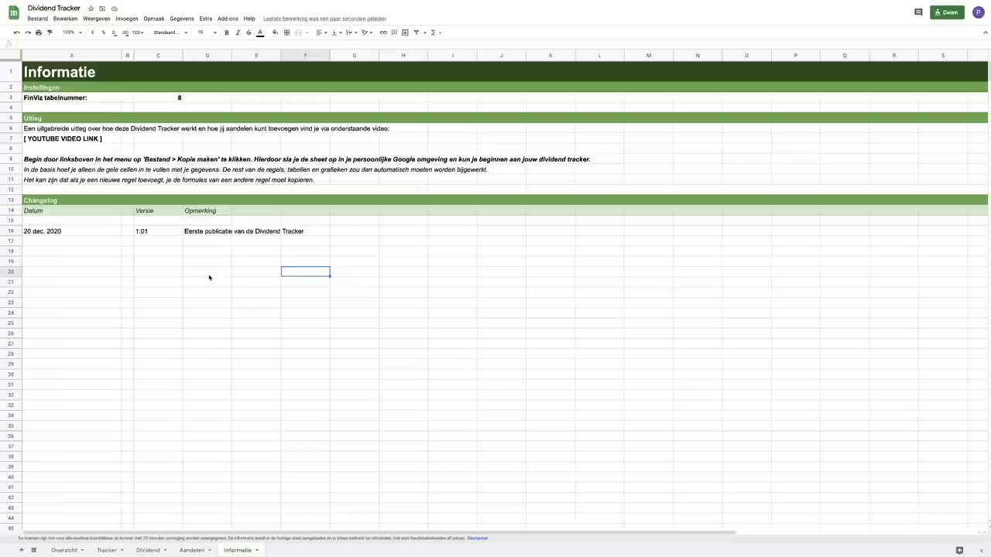
left_click(60, 102)
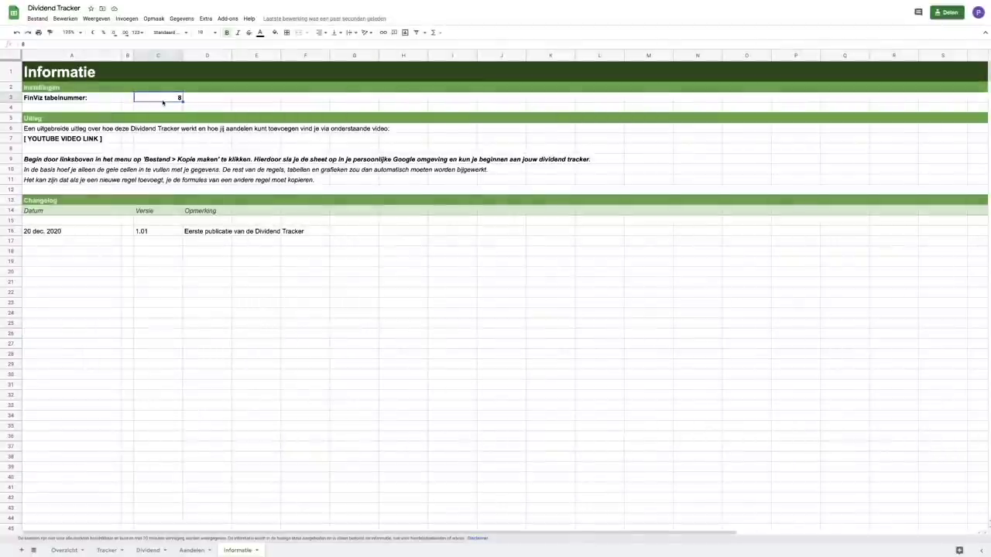
- Switch to the Aandelen sheet listing the six holdings from AAPL to PLD
left_click(216, 101)
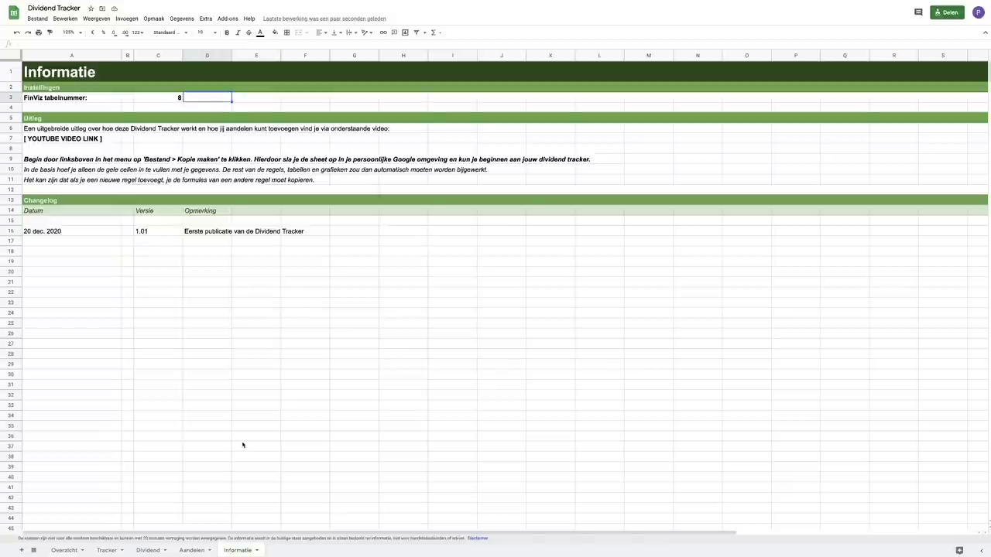
left_click(190, 550)
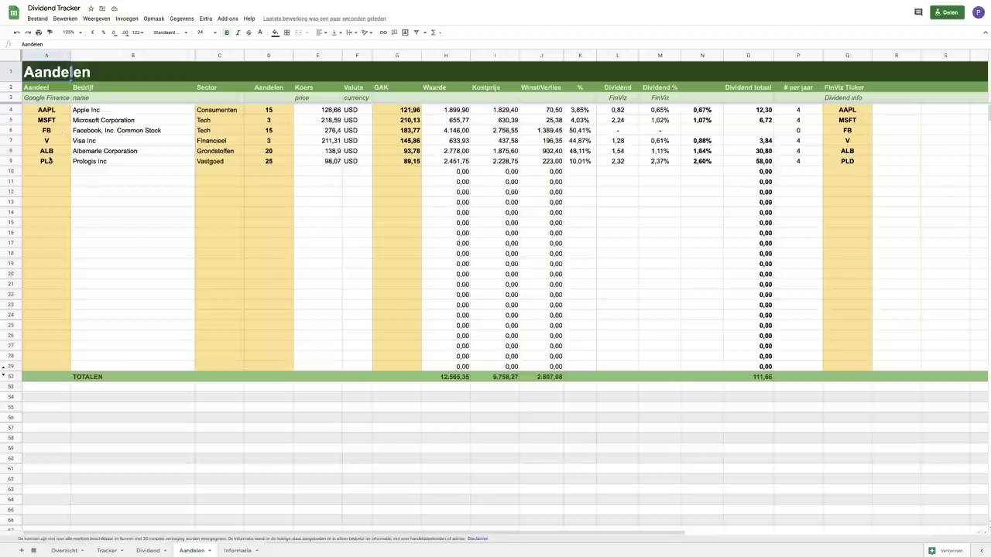
- Add ticker TSLA in the first empty Aandelen row, A10
left_click(52, 111)
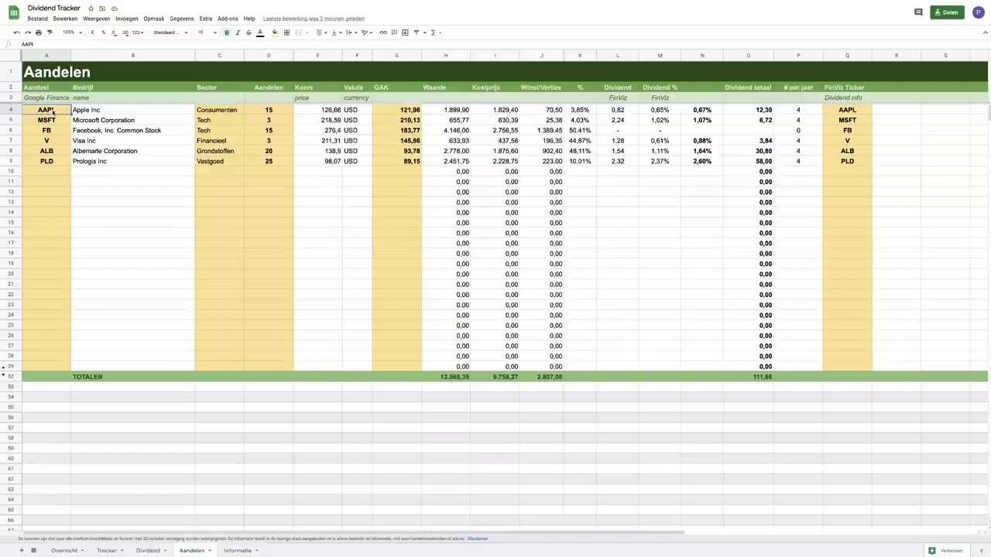
left_click(54, 175)
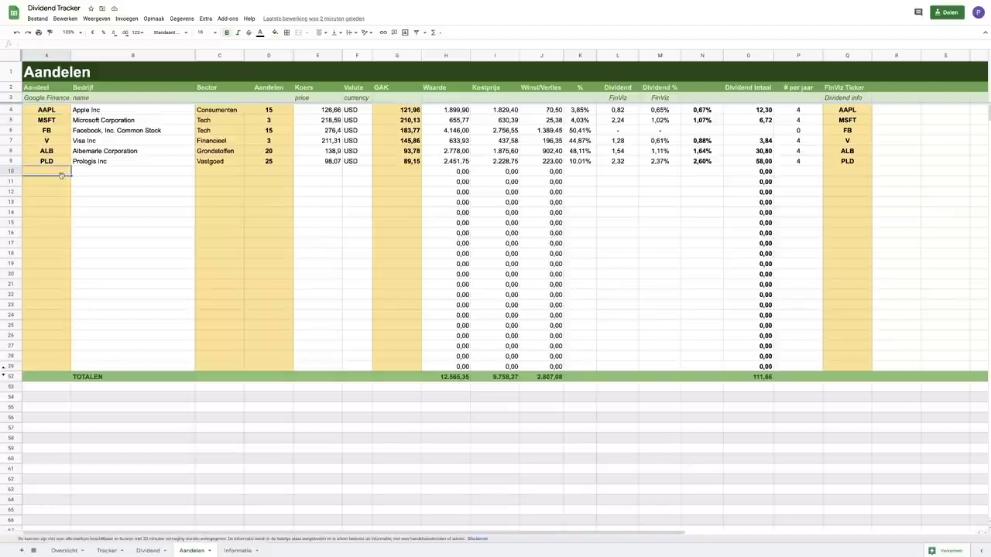
type("TSLA")
key("Tab")
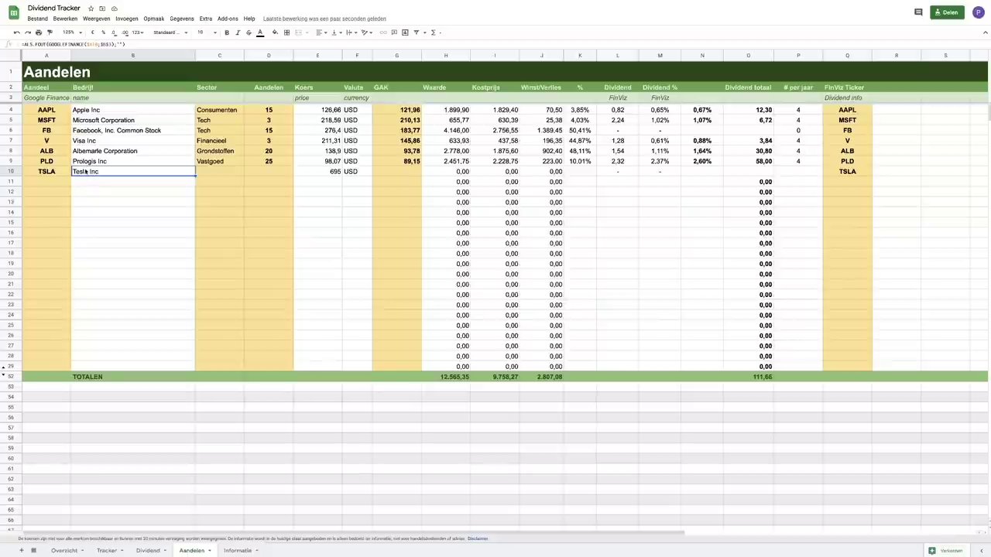
- Give Tesla the sector Automobiel and 170 shares
left_click(231, 171)
type("Auto")
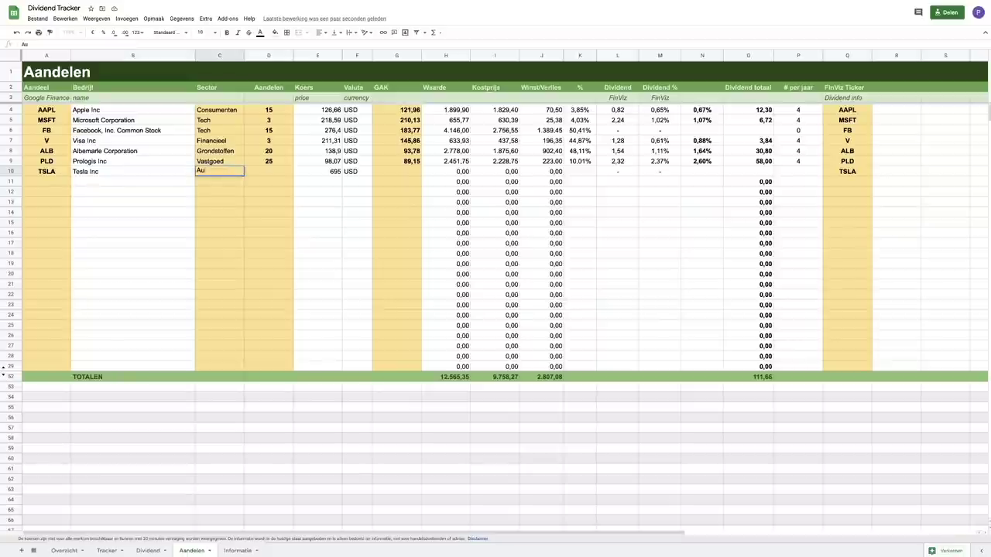
type("mobiel")
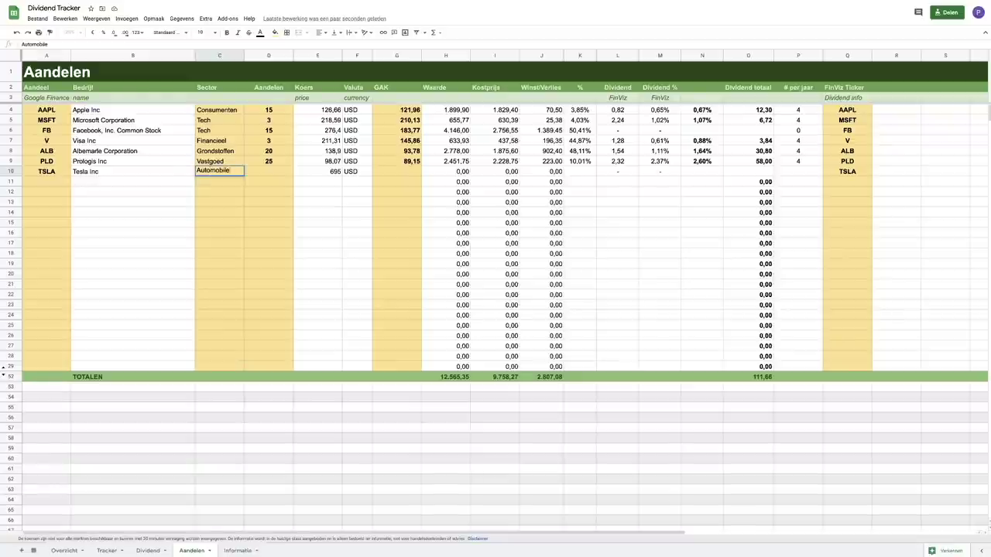
key("Tab")
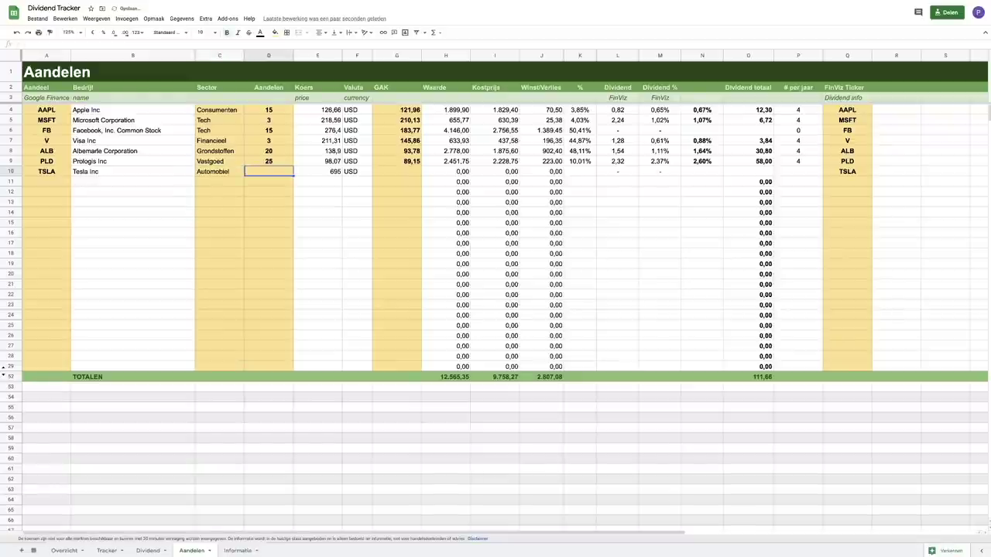
type("170")
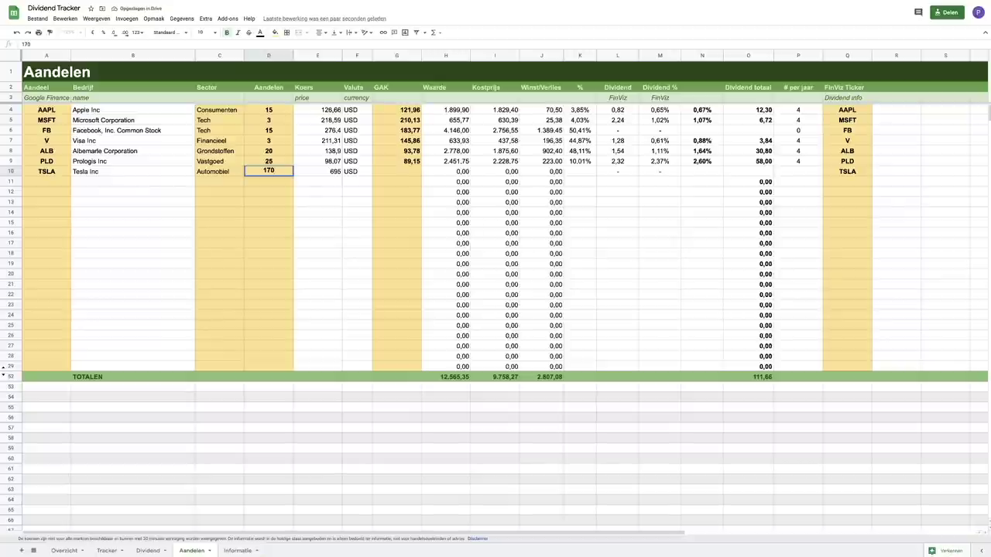
left_click(318, 176)
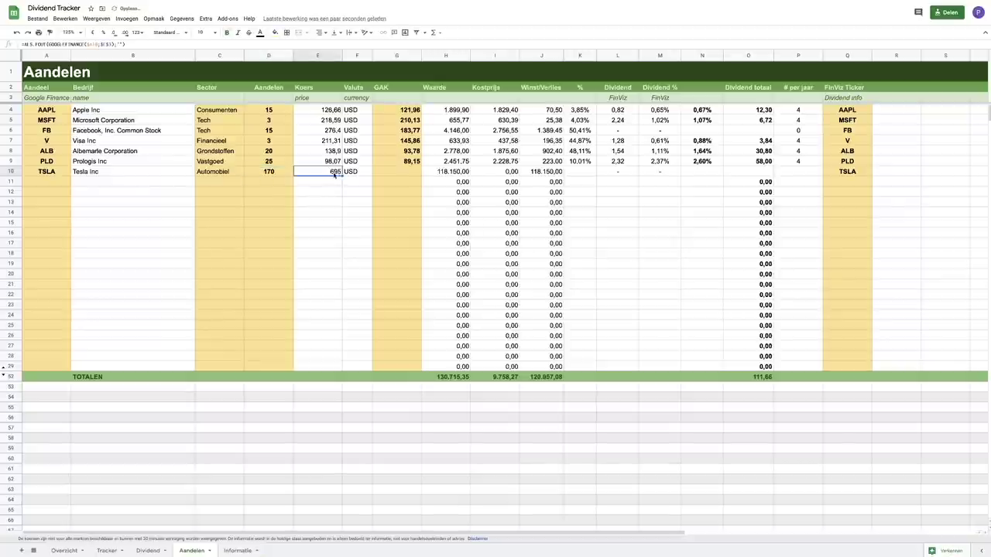
- Set Tesla's average purchase price (GAK), correcting the first entry of 80 to 85,00
left_click(396, 173)
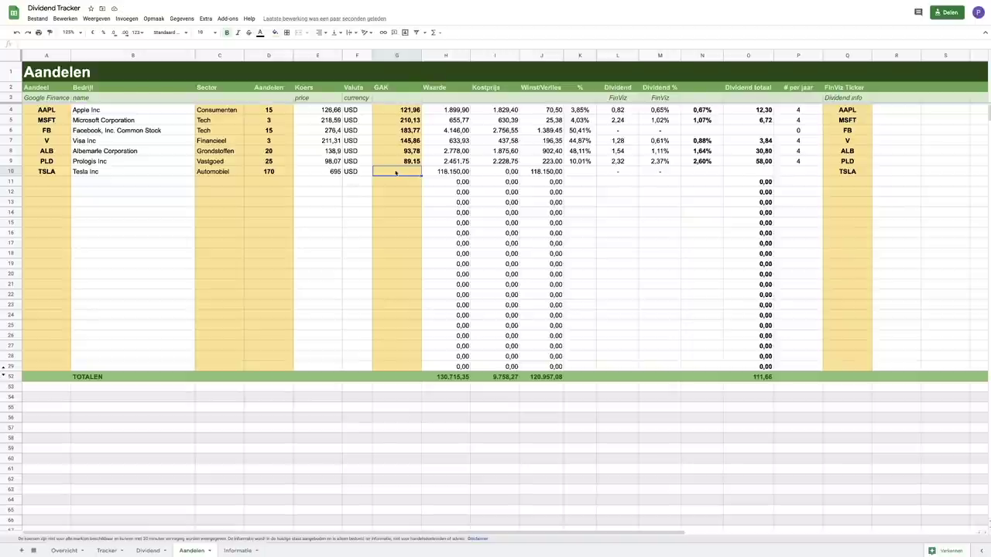
type("80")
key("Tab")
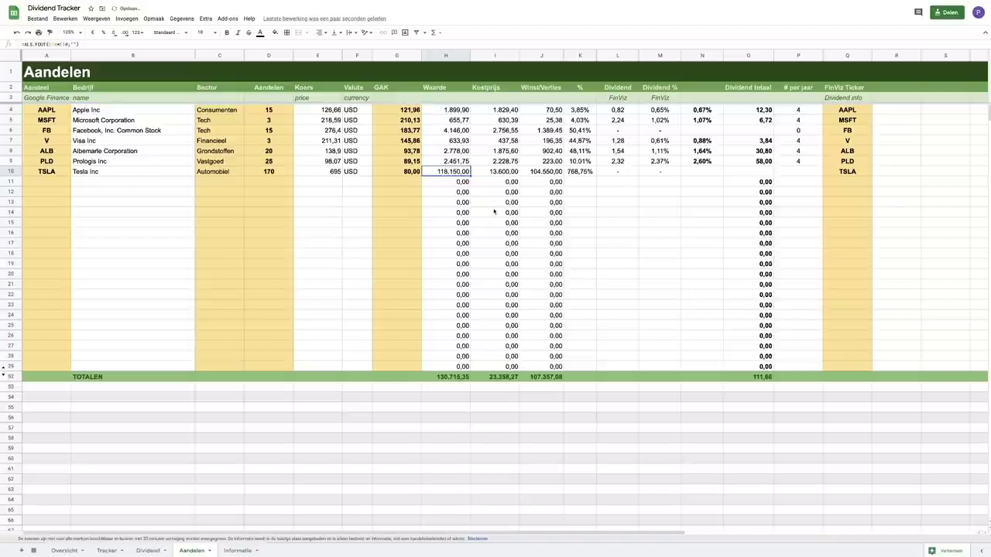
left_click(411, 173)
type("86")
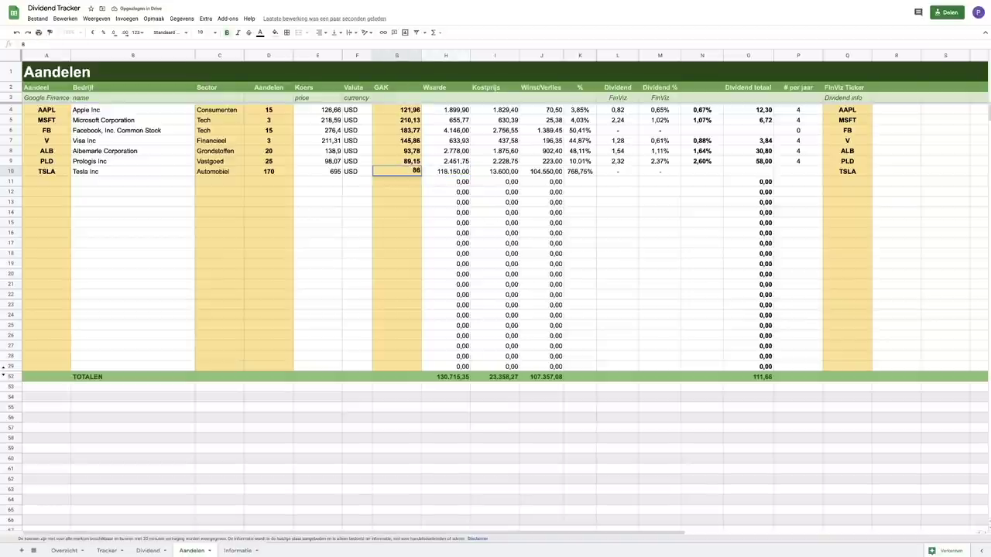
left_click(449, 175)
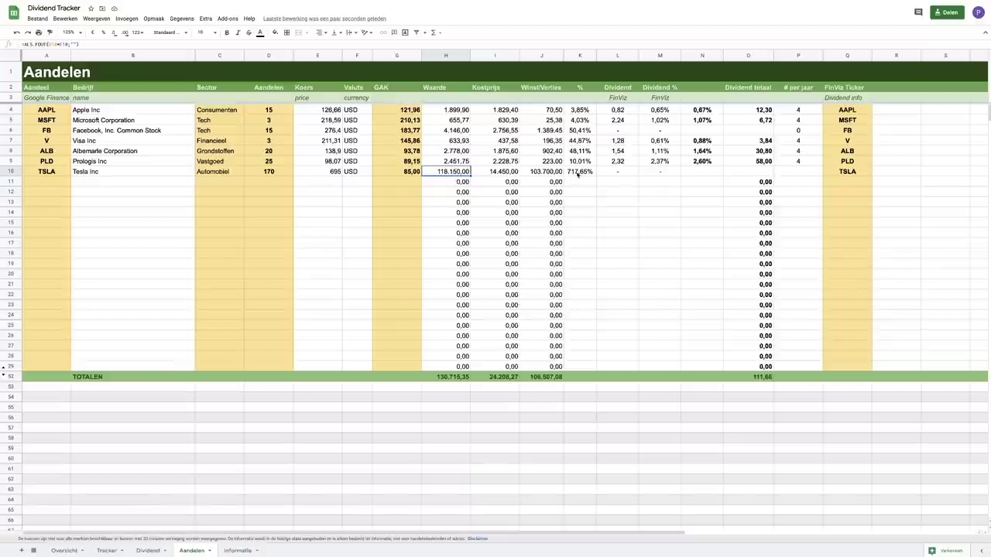
left_click(631, 175)
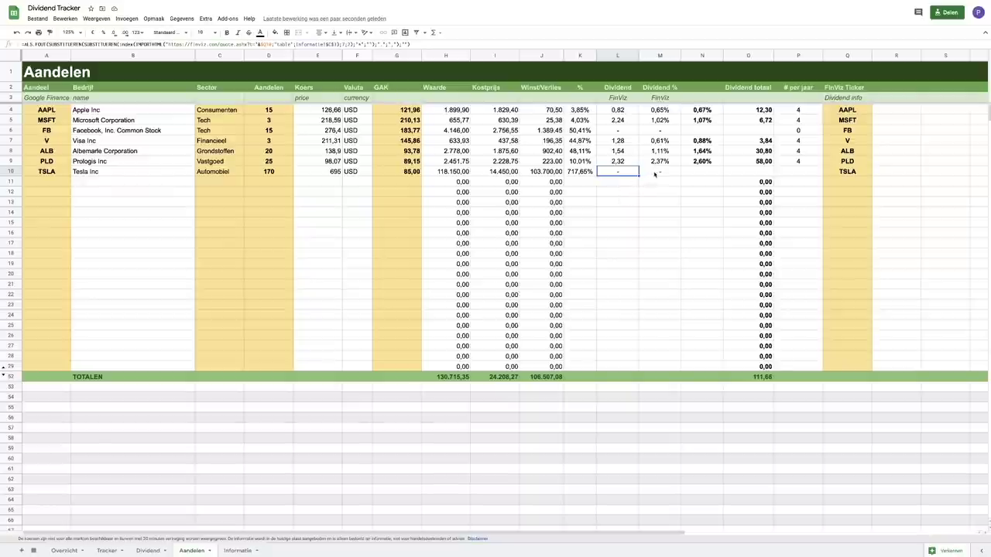
left_click(623, 110)
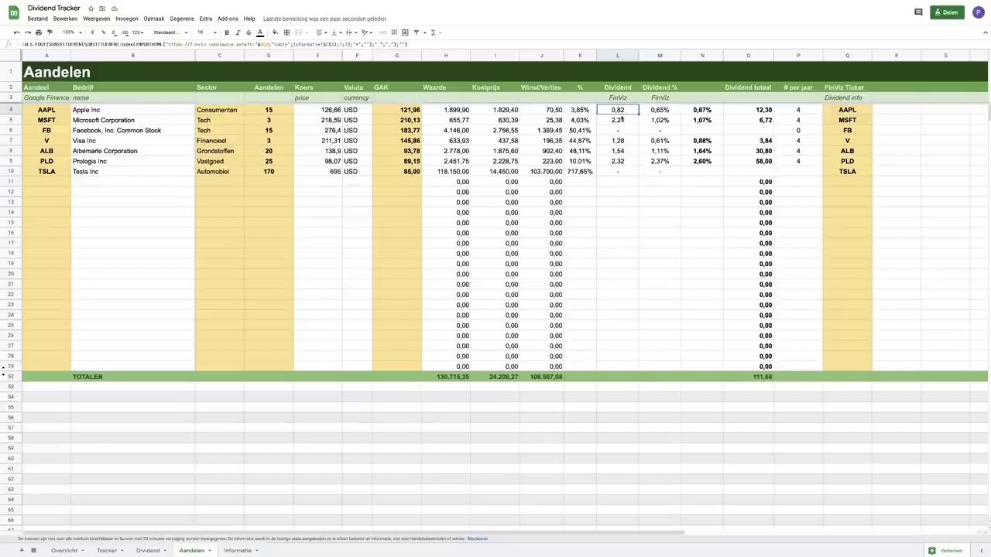
left_click(671, 111)
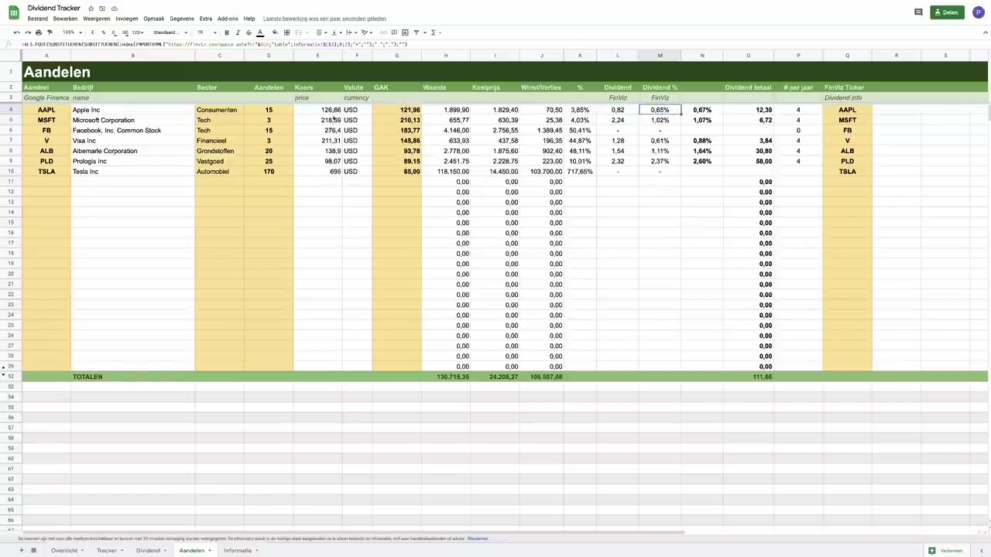
left_click(702, 111)
key("ctrl+b")
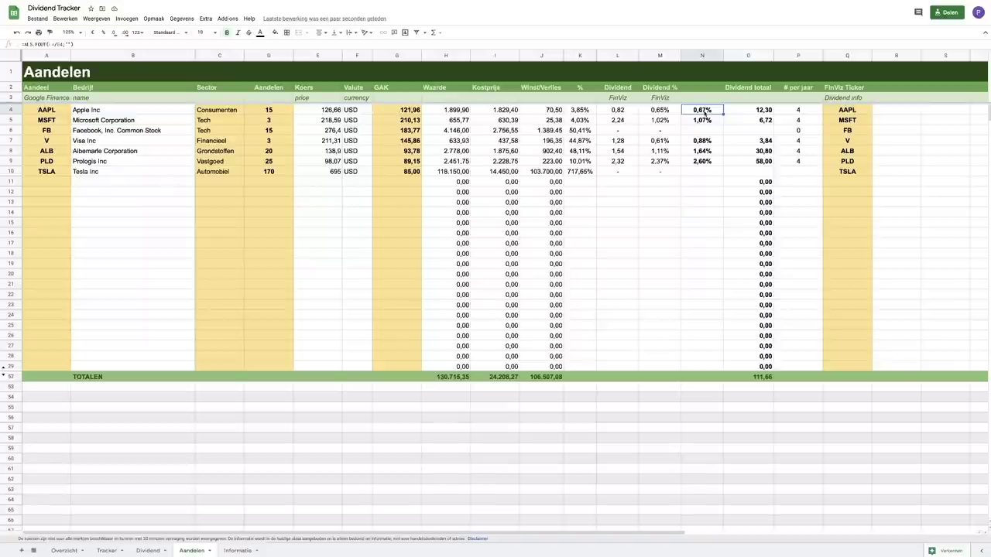
left_click(758, 113)
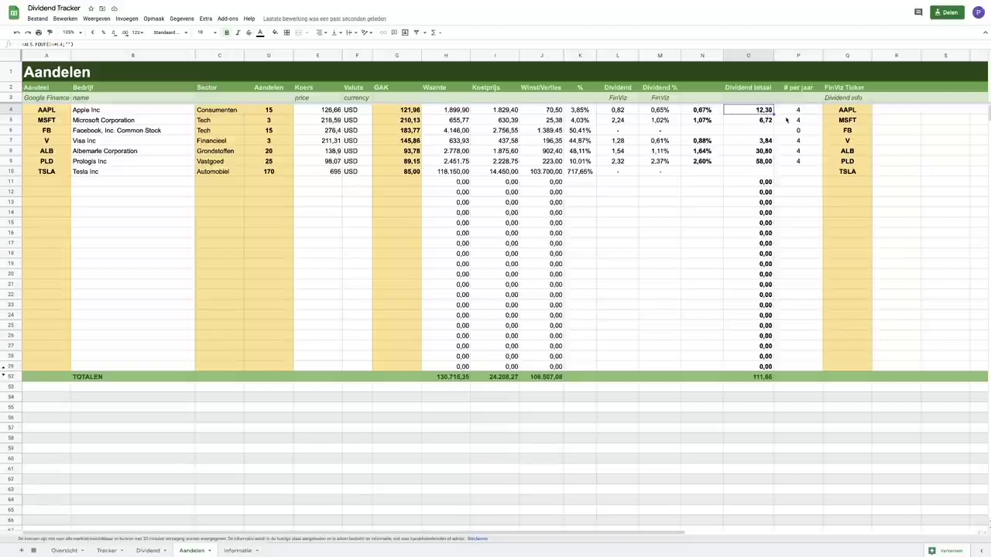
left_click(797, 112)
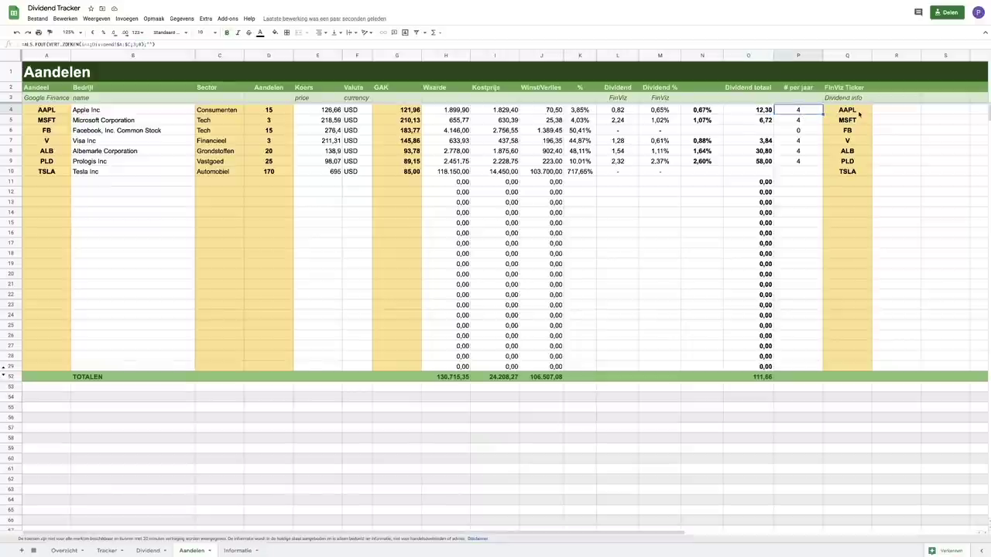
left_click(61, 185)
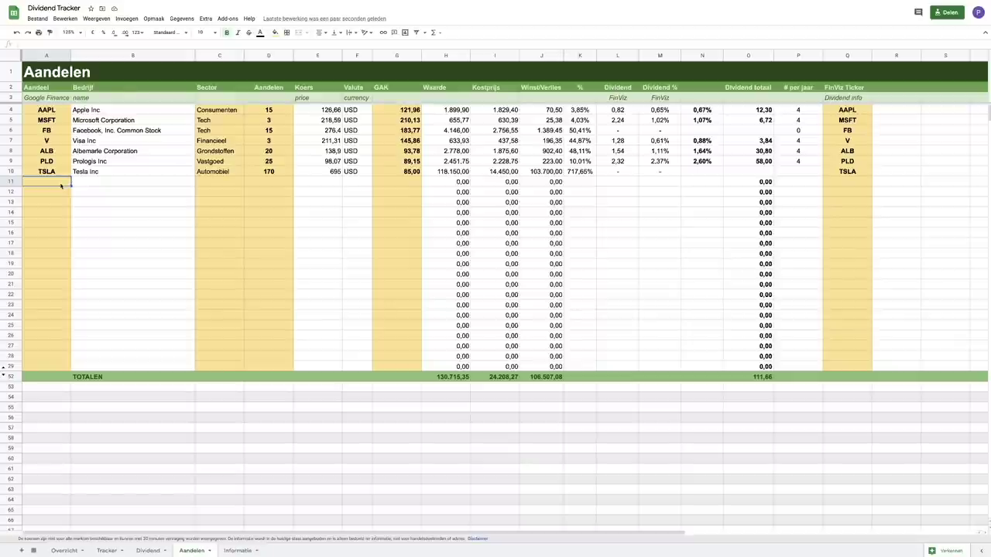
- Add ticker AMS:RDSA in A11, resolving to Royal Dutch Shell Plc at 15,39 EUR
type("AMS:R")
type("DSA")
key("Tab")
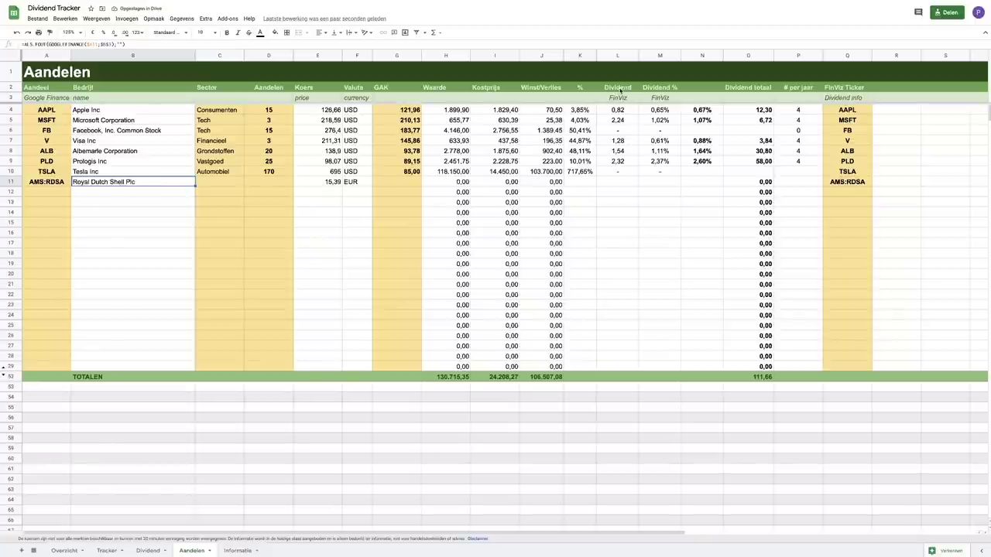
left_click(621, 182)
left_click(852, 182)
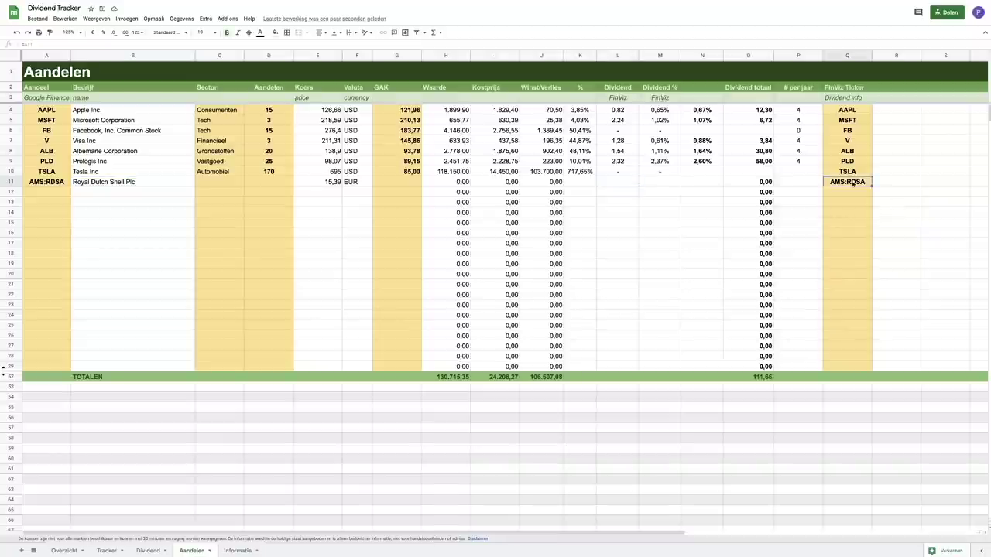
- Set Royal Dutch Shell's FinViz ticker to RDSA
type("RSDA")
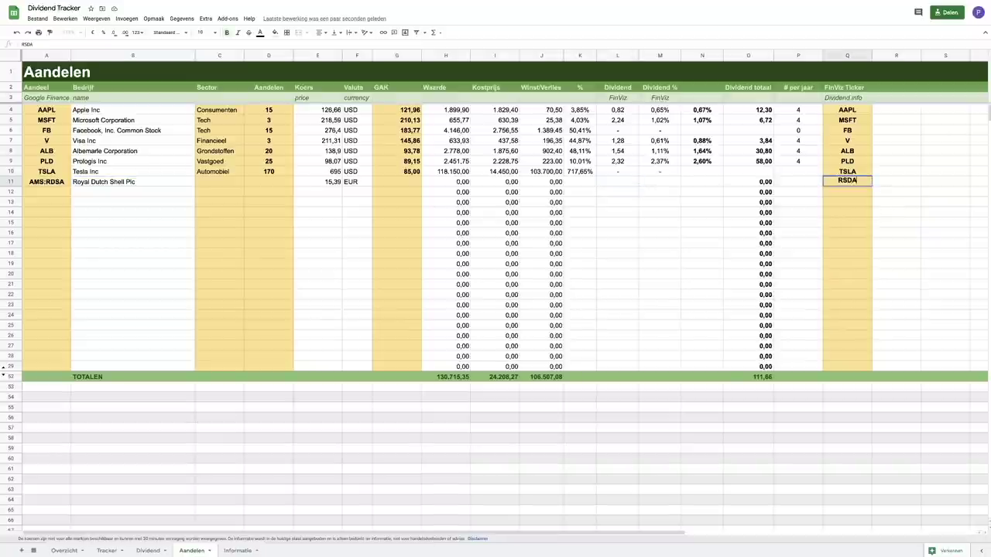
key("BackSpace")
key("BackSpace")
type("DSA")
key("Tab")
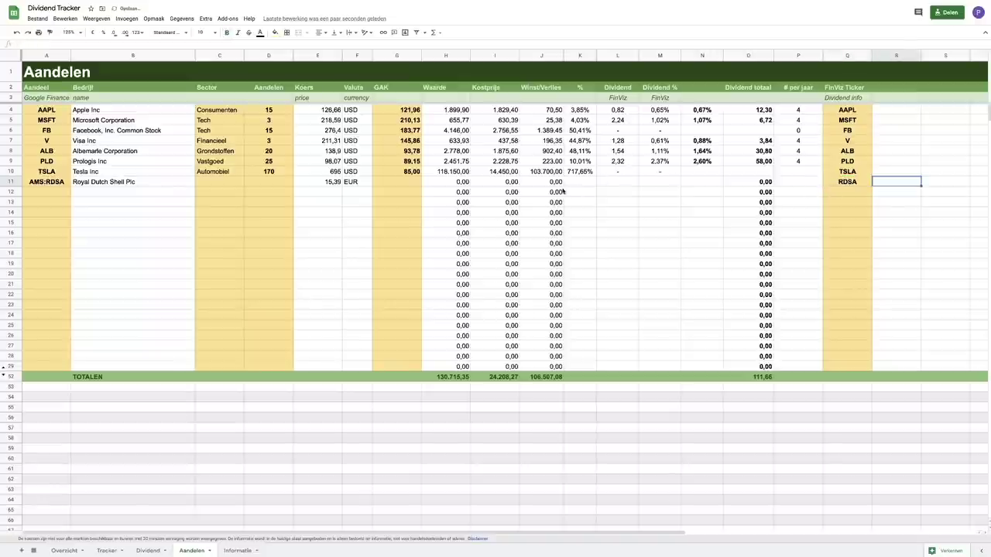
- Enter 10 shares and a GAK of 12,00 for Royal Dutch Shell, then check gain and dividend
left_click(260, 184)
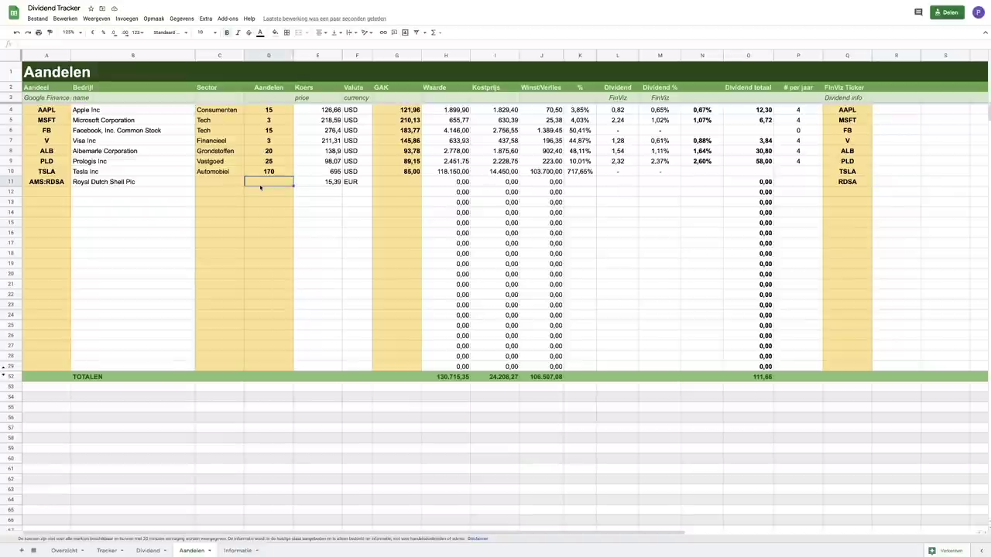
type("10")
key("Tab")
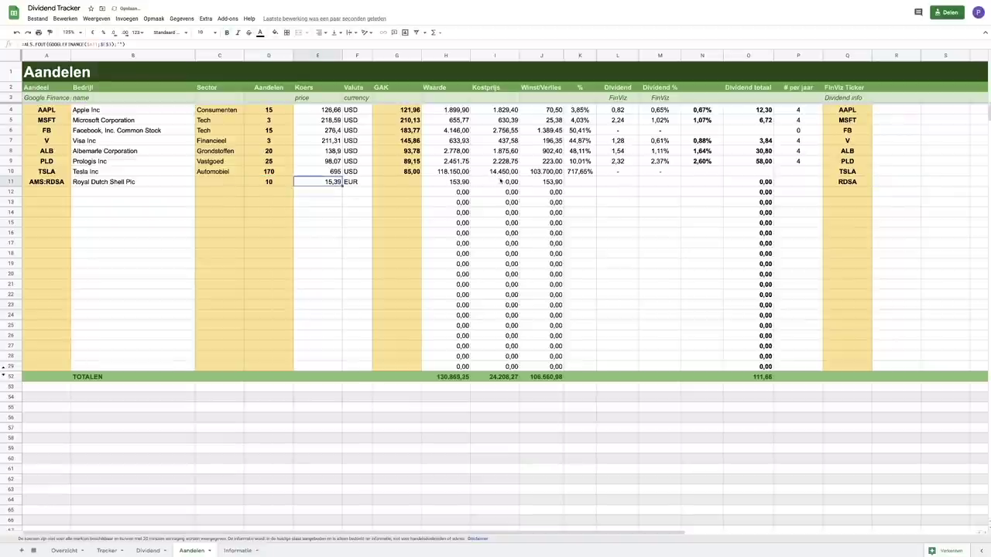
left_click(619, 182)
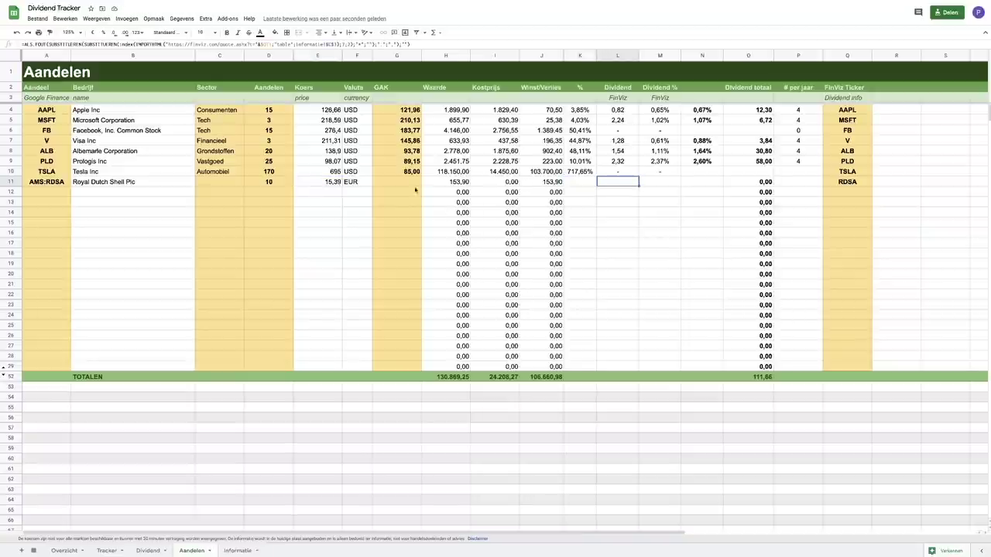
left_click(402, 184)
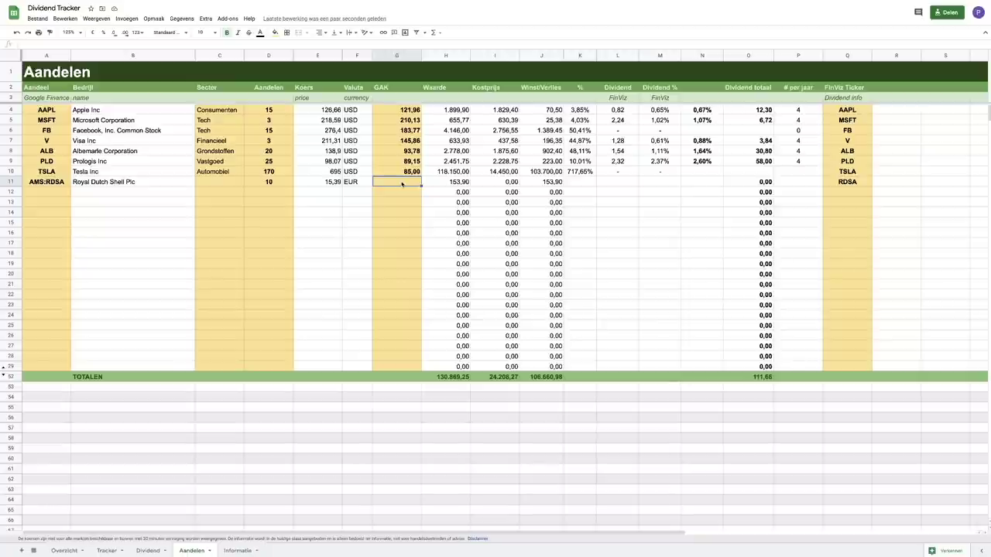
type("12")
key("Tab")
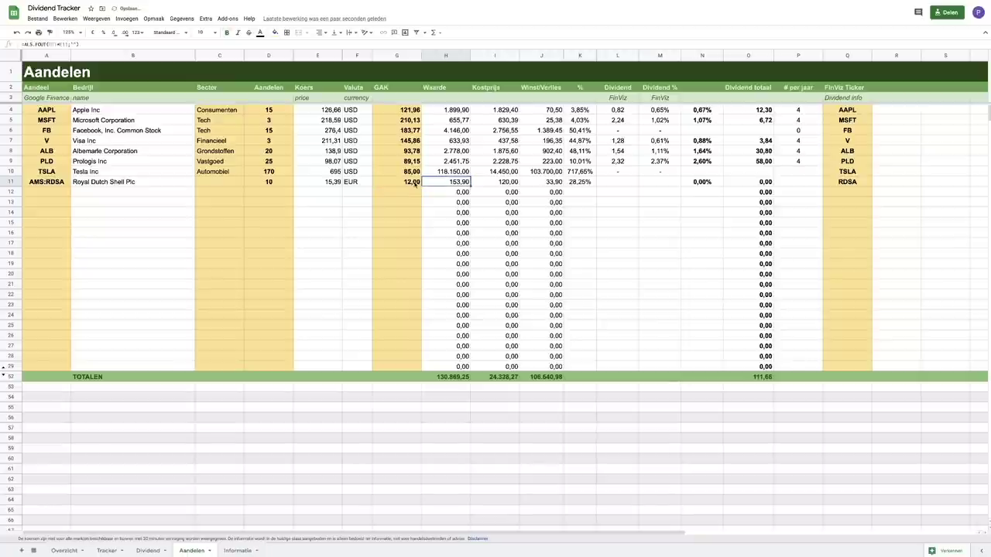
left_click(582, 184)
left_click(630, 188)
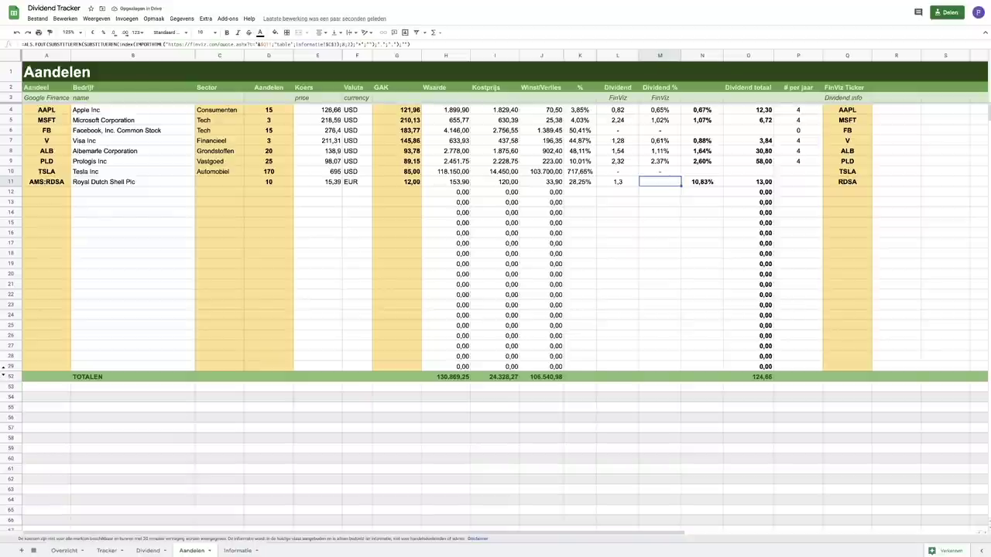
- Enter 1,4 as Royal Dutch Shell's dividend percentage and review its dividend and payments-per-year formulas
type("1,4")
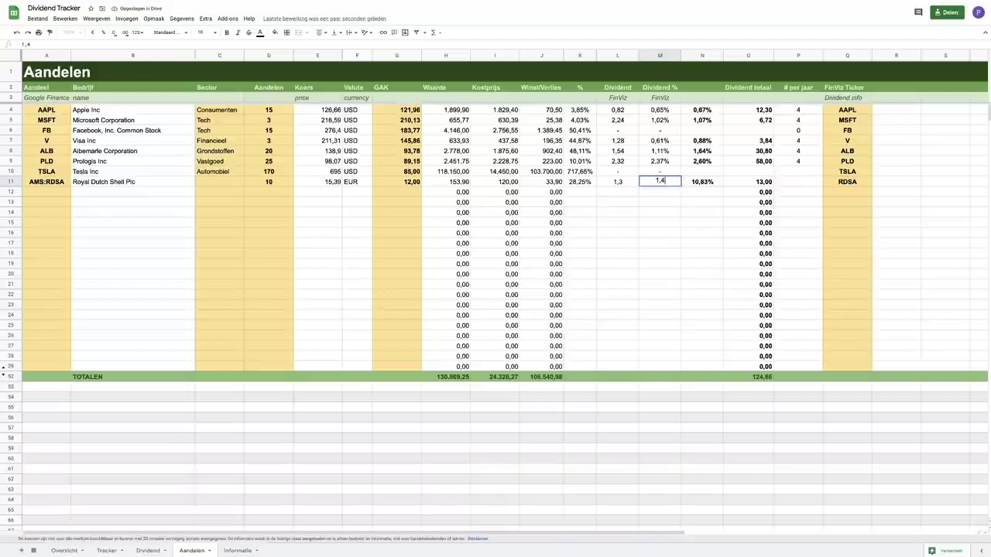
key("Tab")
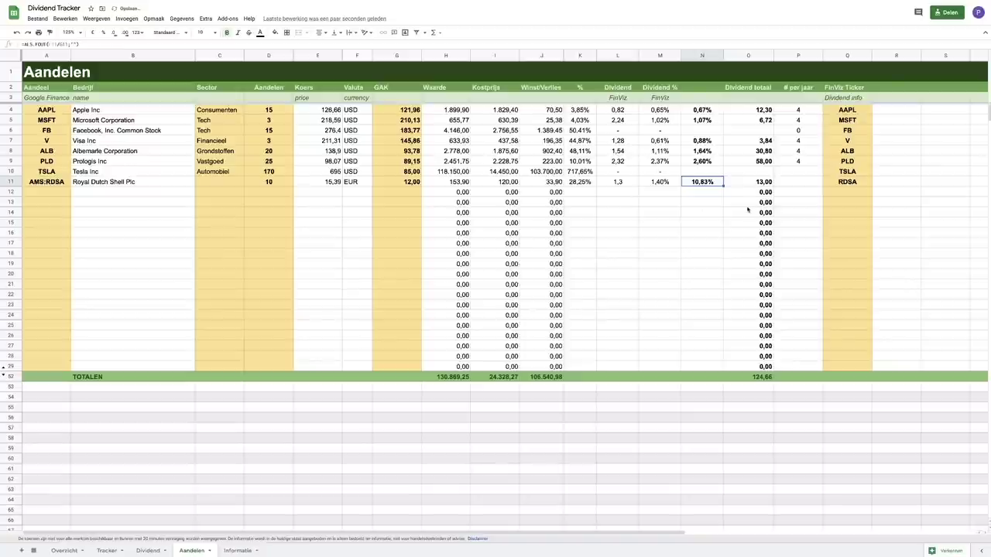
left_click(626, 185)
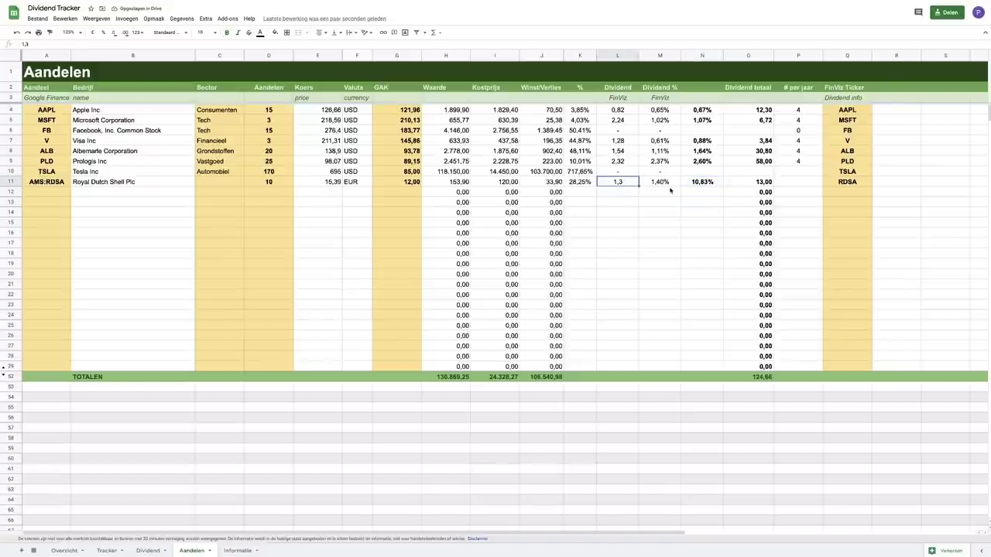
left_click(679, 215)
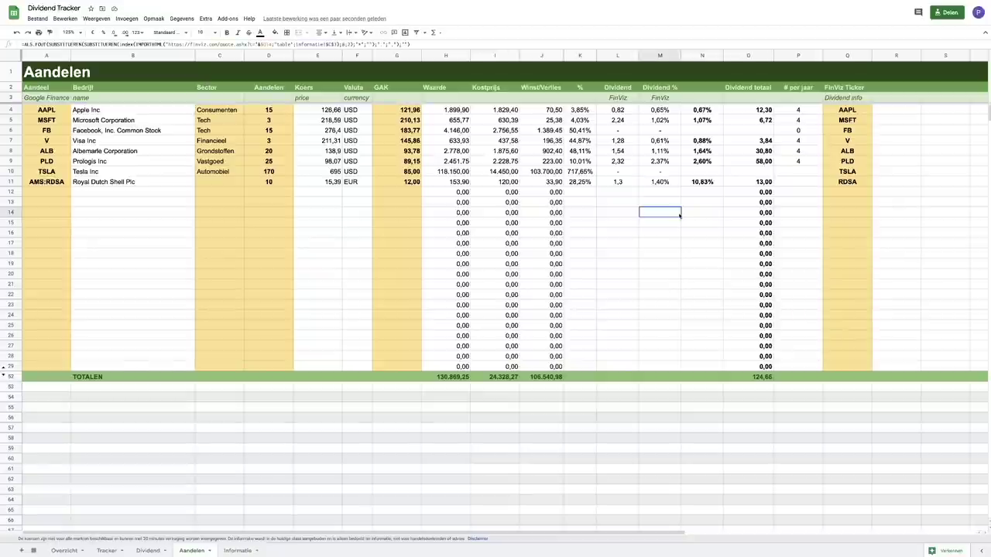
left_click(809, 182)
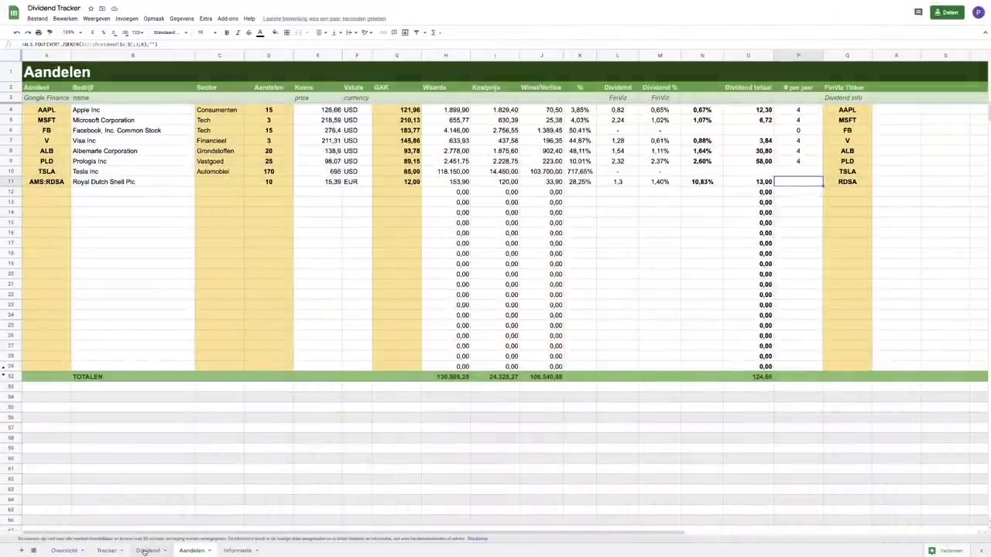
- Add AMS:RDSA to the first empty row of the Dividend sheet
left_click(145, 551)
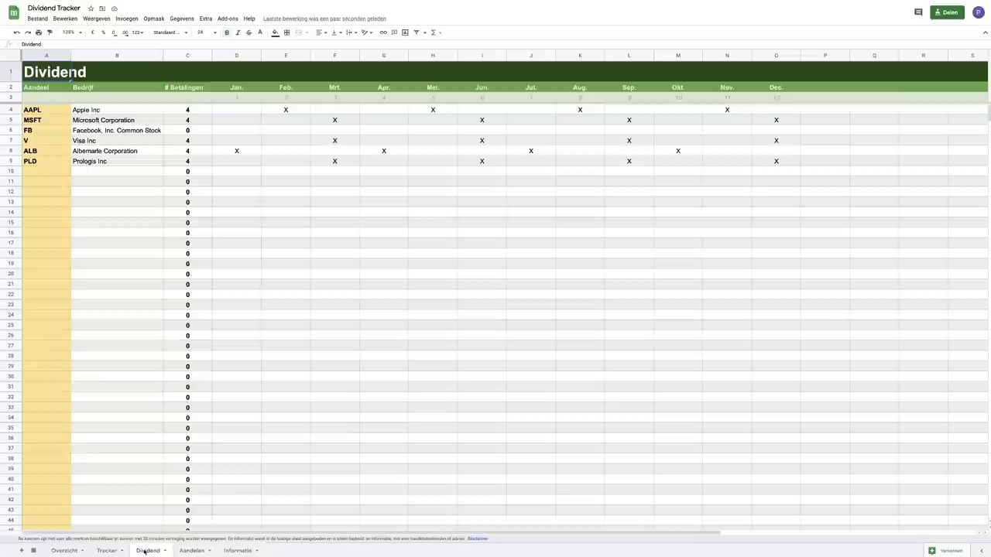
left_click(36, 175)
type("AMS:")
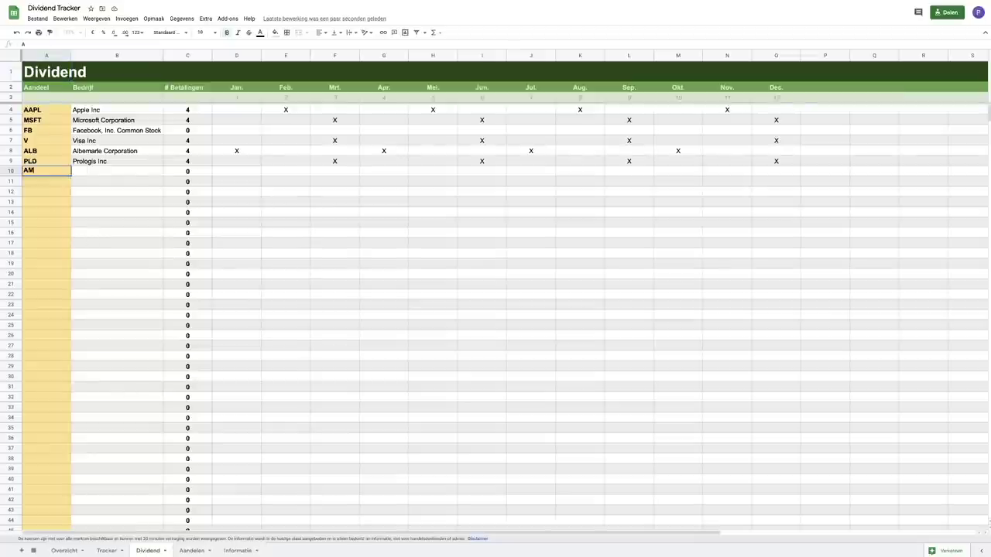
type("RDSA")
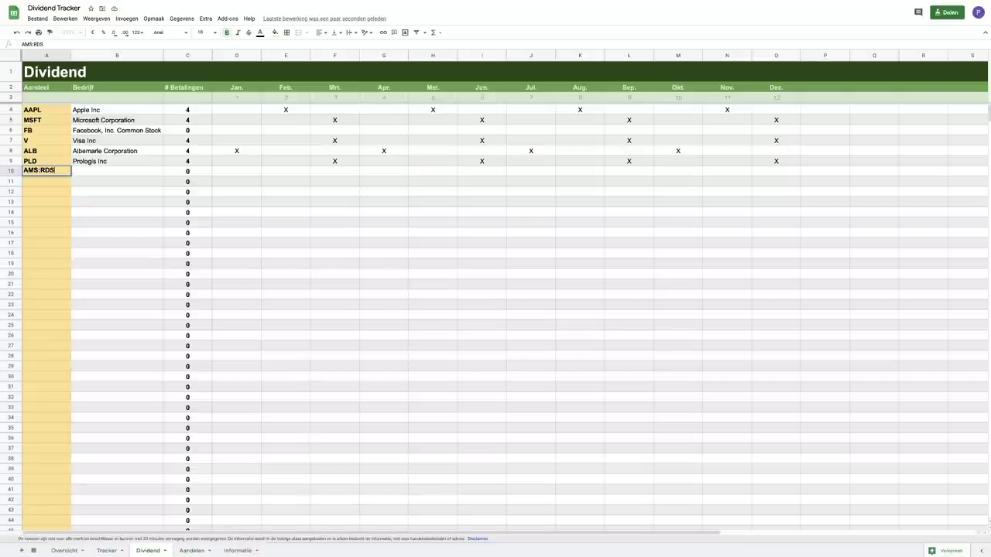
key("Tab")
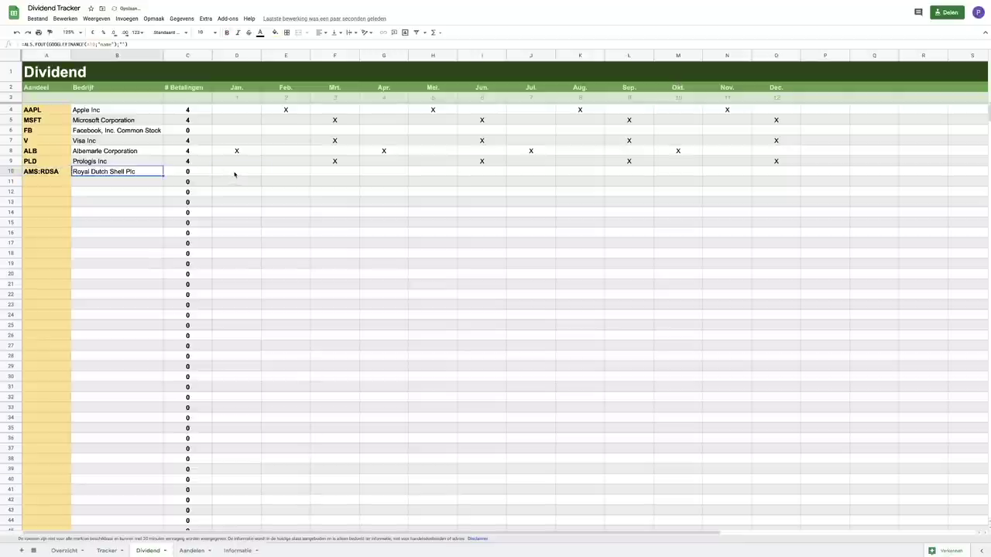
- Mark Feb., Mei, Aug. and Nov. with X for Royal Dutch Shell, giving 4 payments per year
left_click(235, 174)
left_click(297, 171)
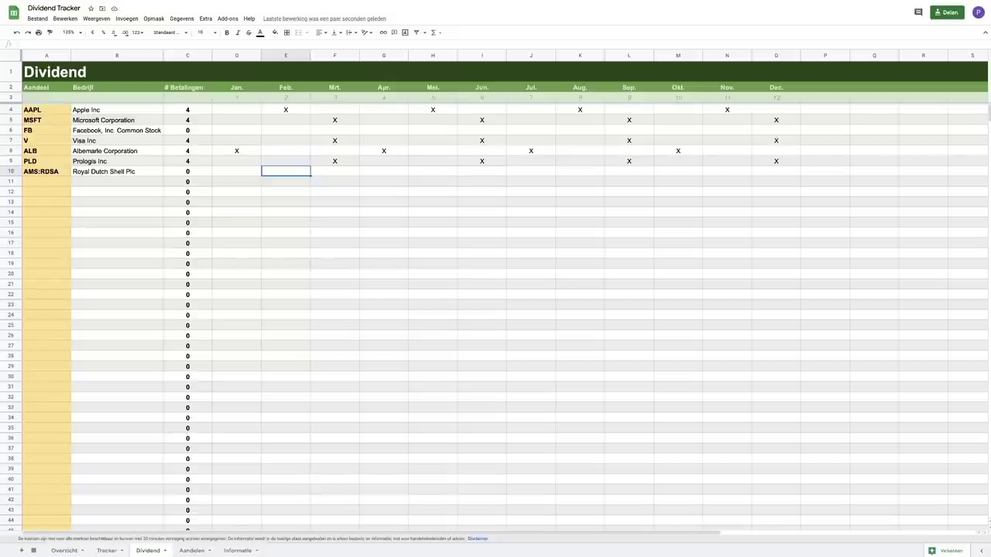
type("X")
key("Tab")
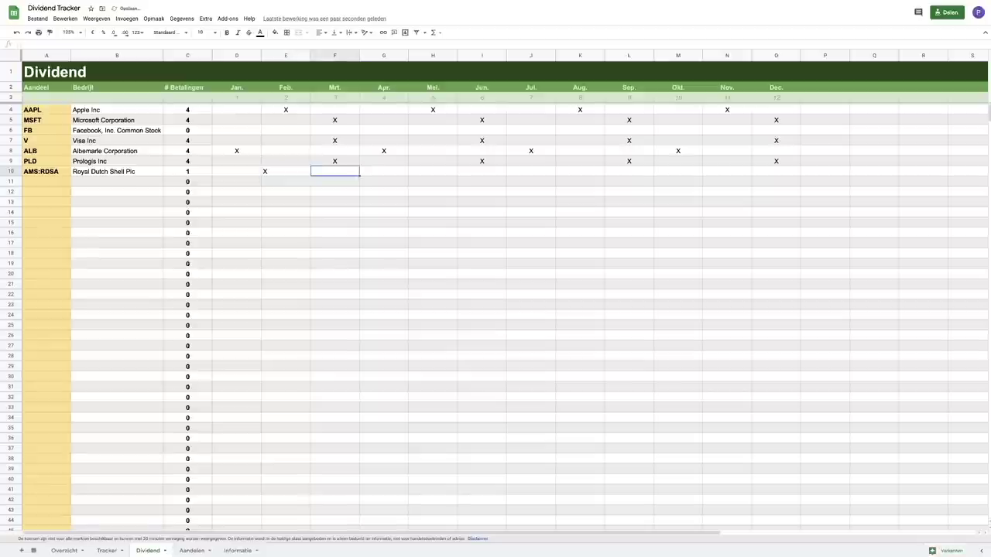
key("Tab")
key("Tab")
type("X")
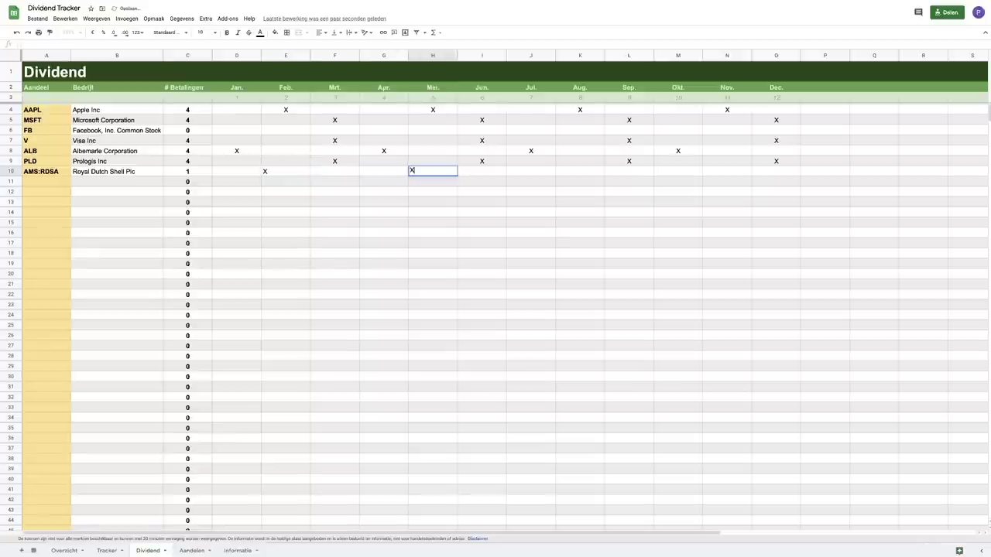
key("Tab")
key("Tab")
key("Tab")
type("X")
key("Tab")
key("Tab")
key("Tab")
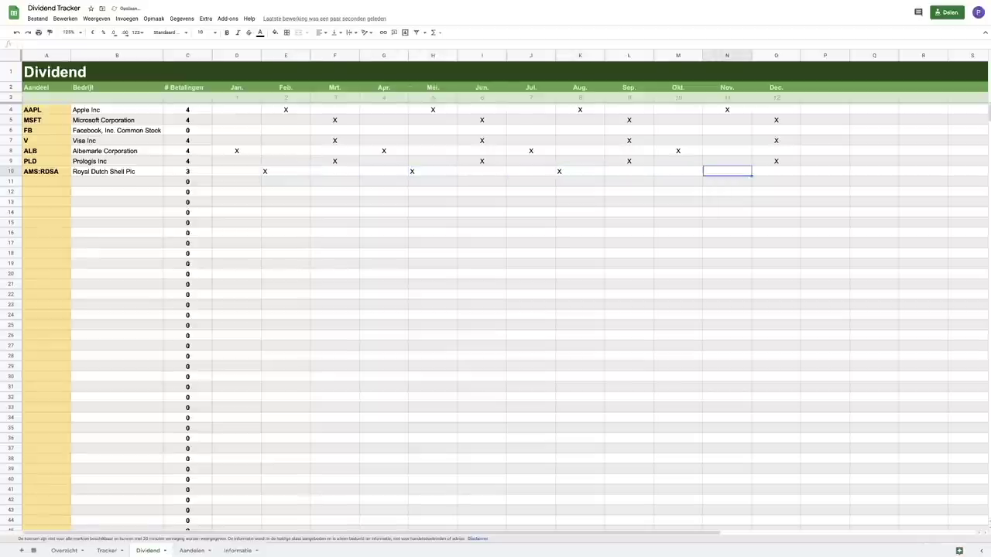
type("X")
key("Tab")
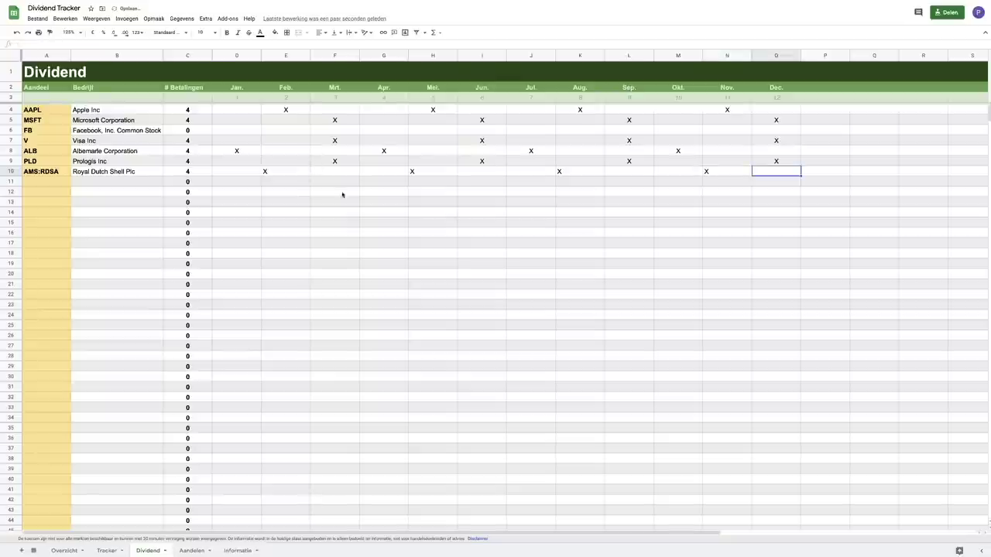
left_click(207, 173)
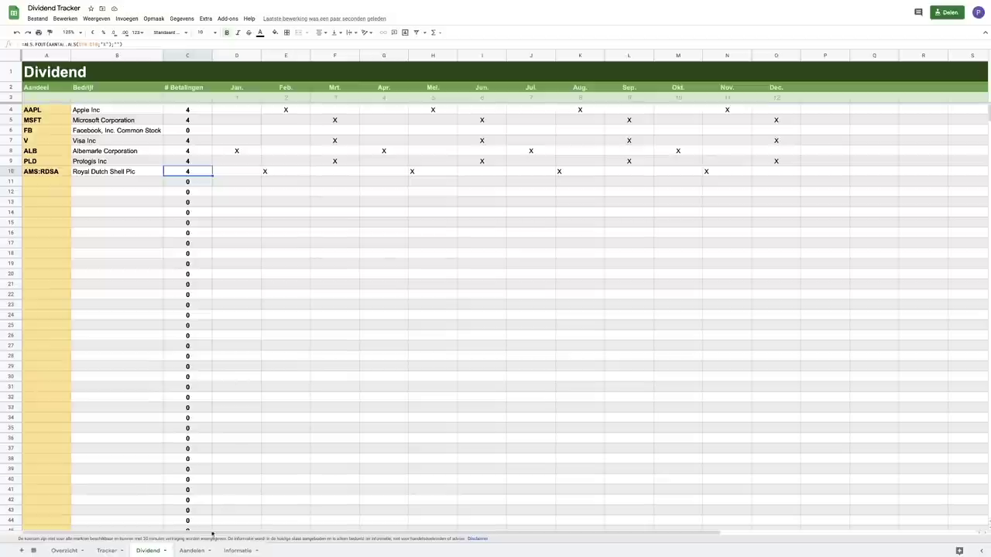
left_click(192, 550)
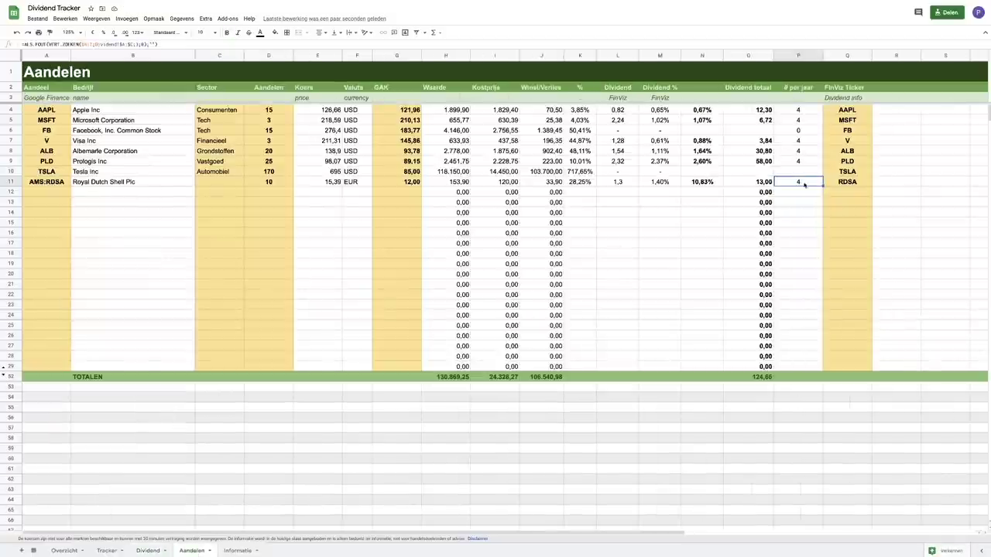
- Switch to the Tracker sheet charting 2019 and 2020 monthly dividends
left_click(105, 550)
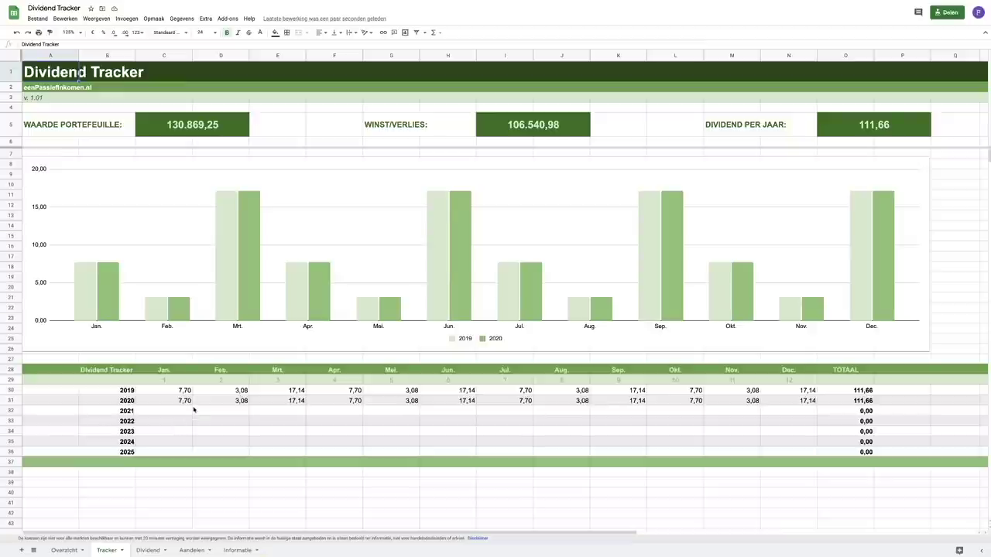
- Log 10,80 as the January 2021 dividend in C32, after checking the 2019 and 2020 January values
left_click(184, 391)
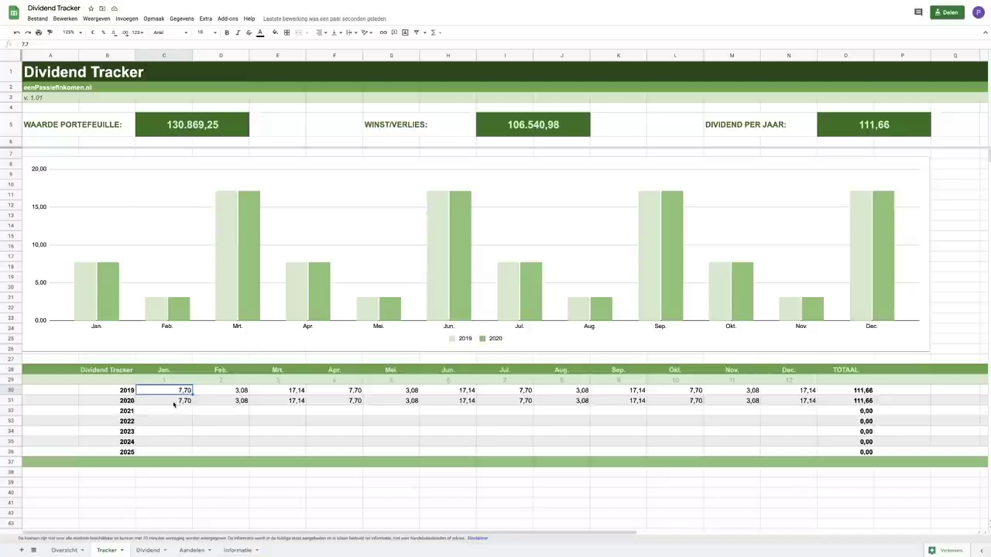
left_click(175, 402)
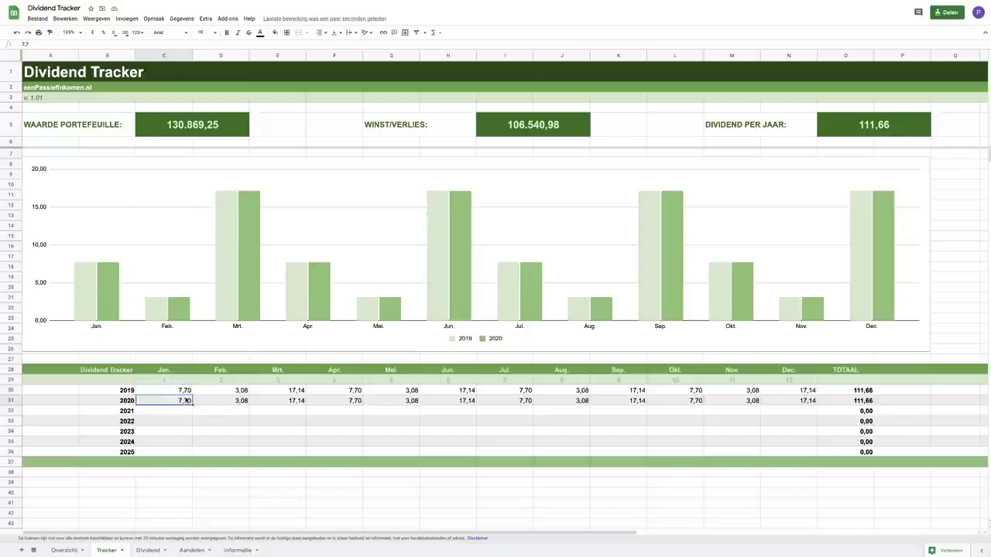
left_click(173, 414)
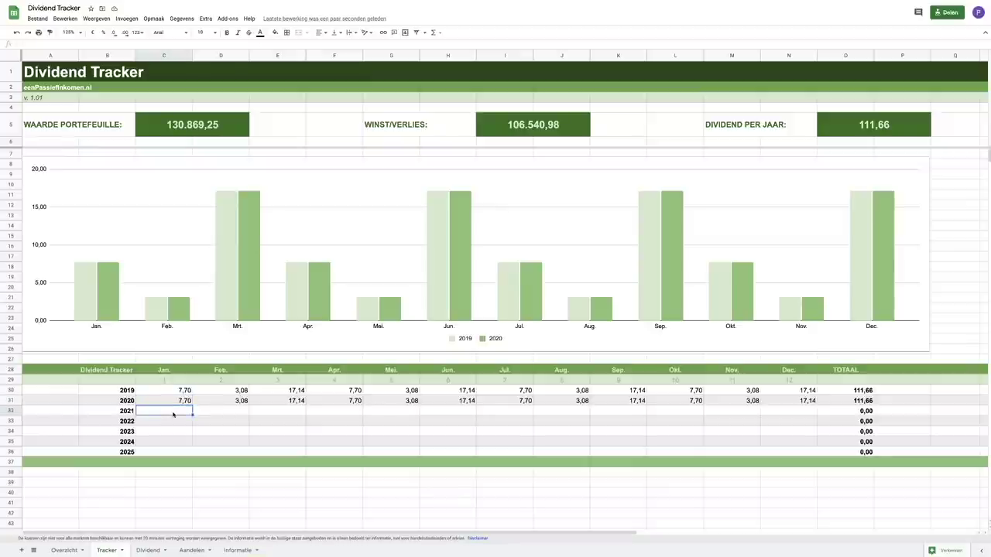
type("10,80")
key("Tab")
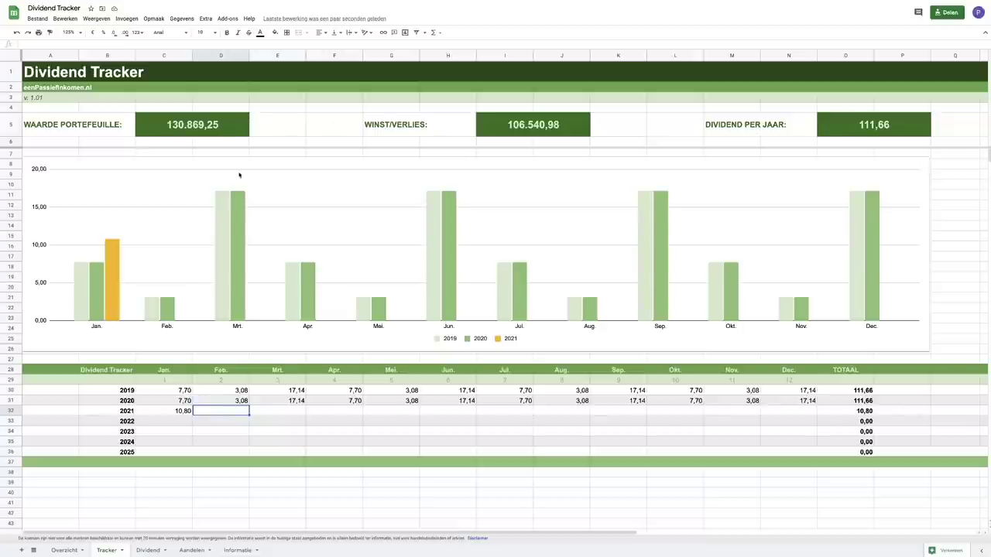
left_click(69, 550)
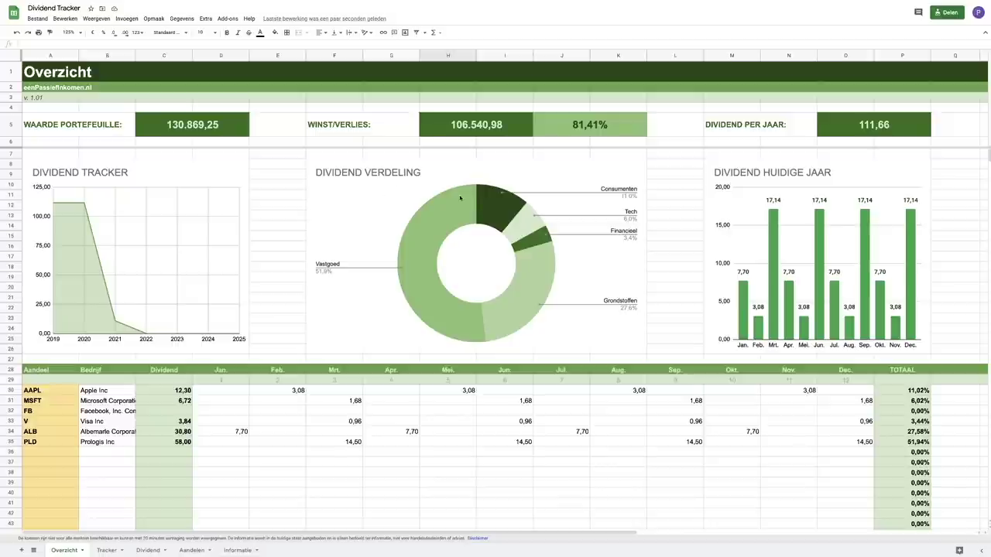
- On the Aandelen sheet, autocomplete Royal Dutch Shell's empty sector cell C11 to Grondstoffen
left_click(191, 550)
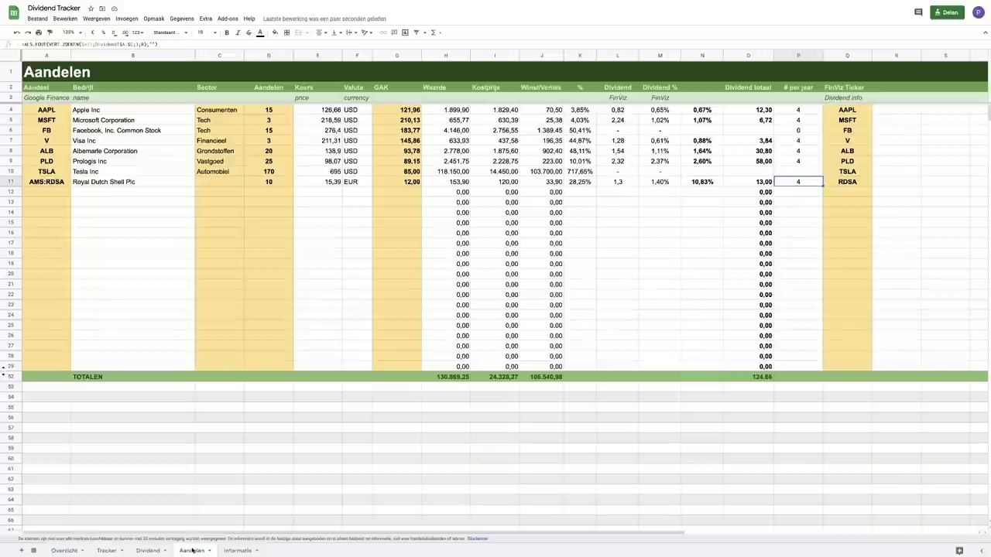
left_click(215, 183)
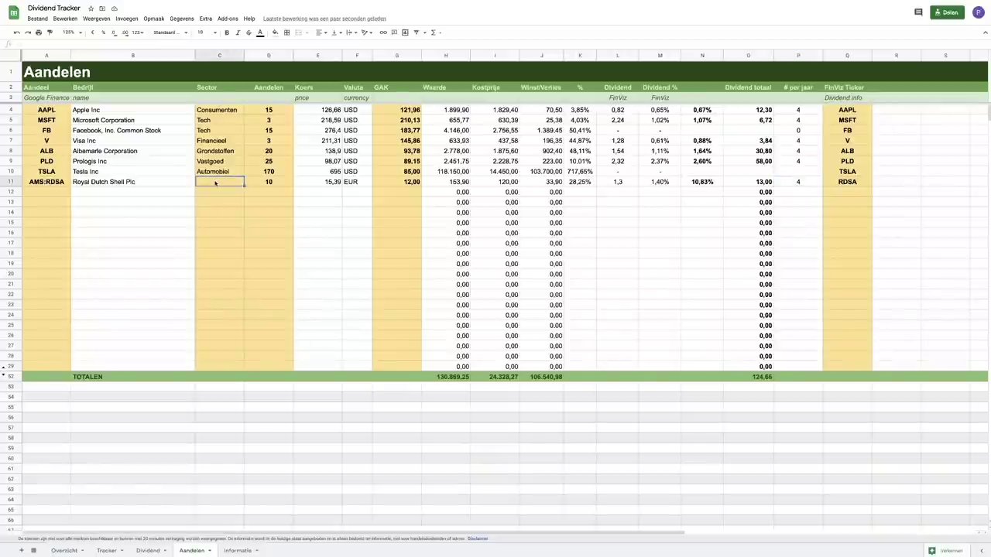
type("Grondstoffen")
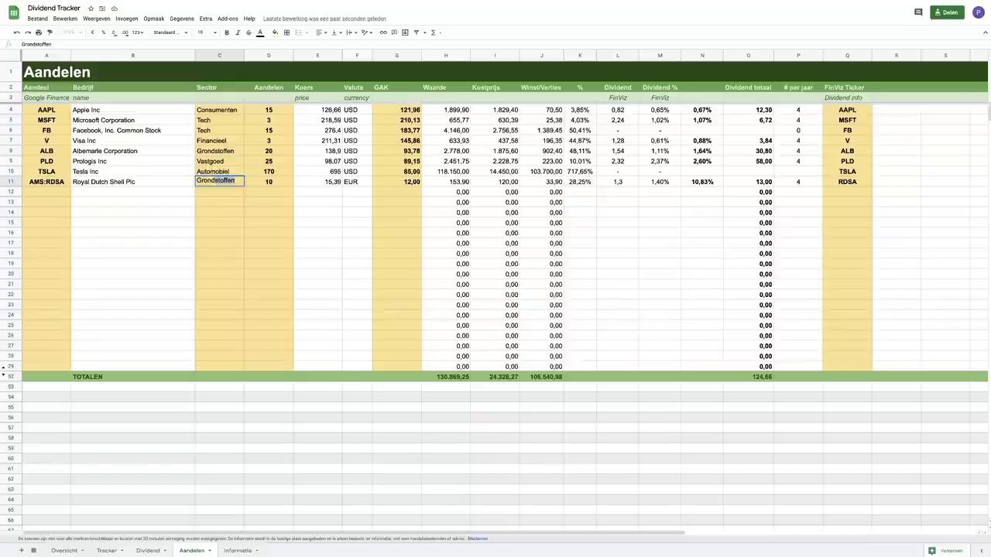
key("Tab")
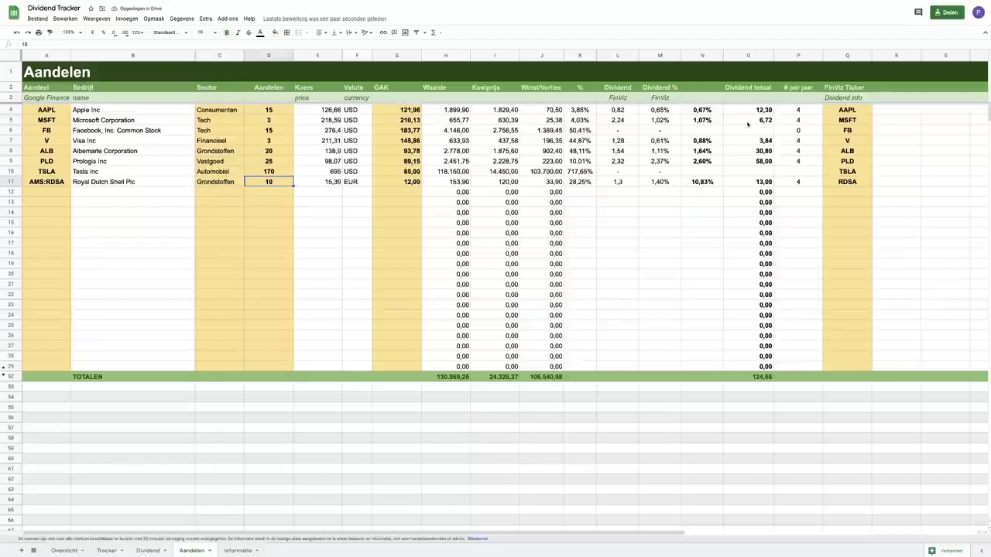
- Go through Tracker back to the Overzicht dashboard to see the Grondstoffen slice
left_click(112, 550)
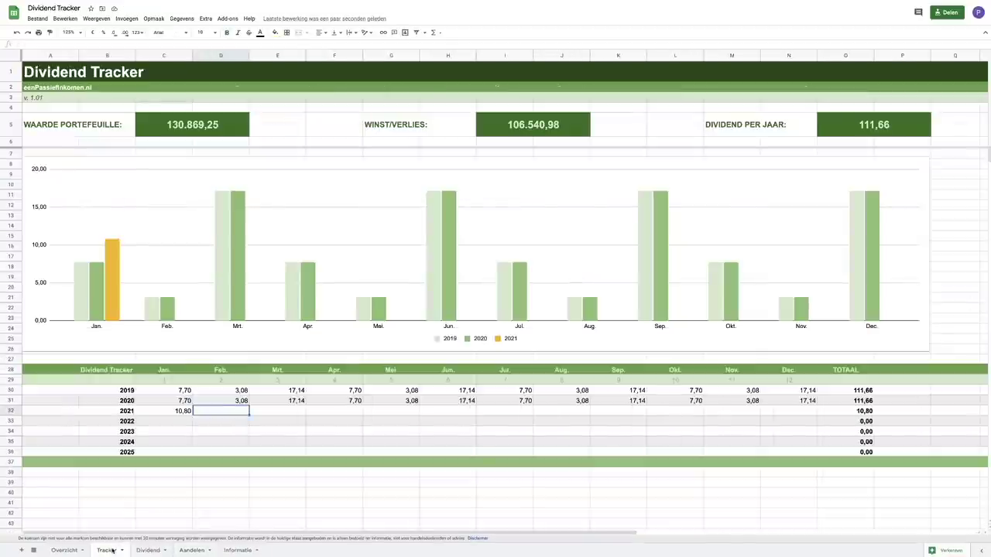
left_click(66, 550)
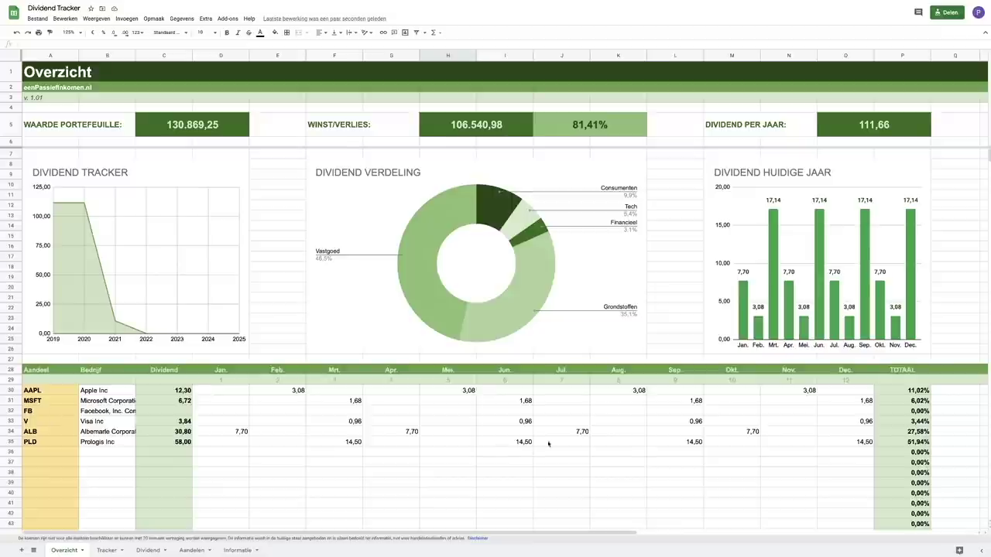
- Enter the AMS:RDSA ticker in the first empty holding row of Overzicht
left_click(61, 455)
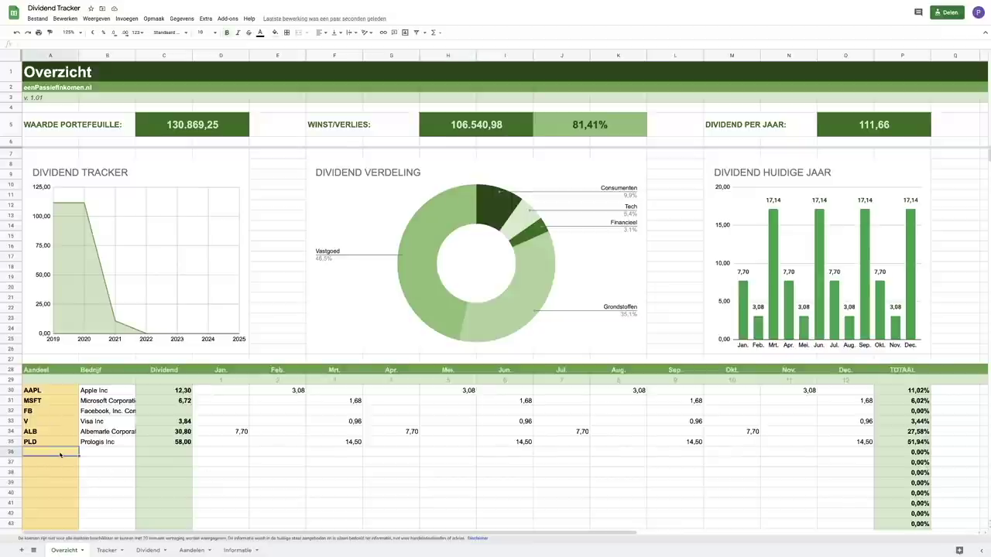
type("AM")
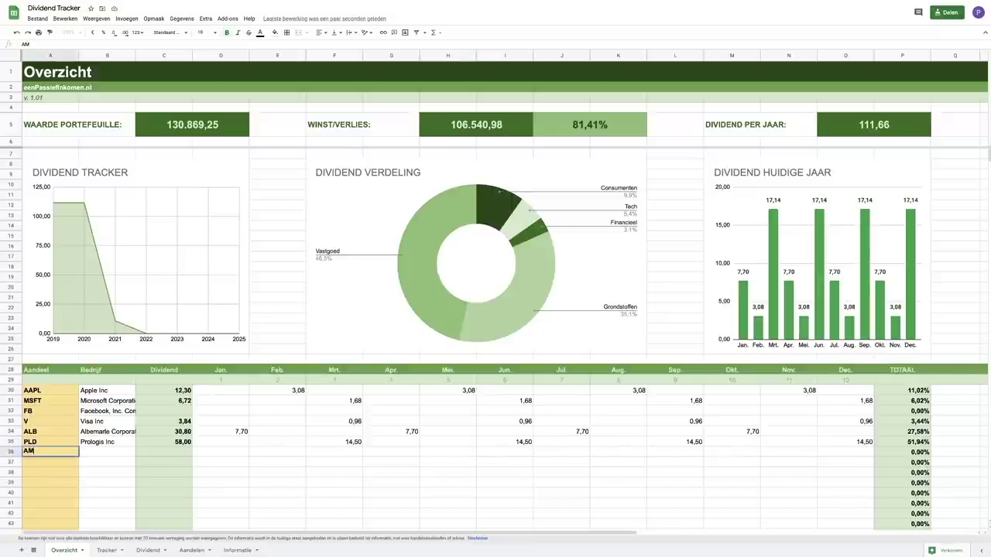
type("S:R")
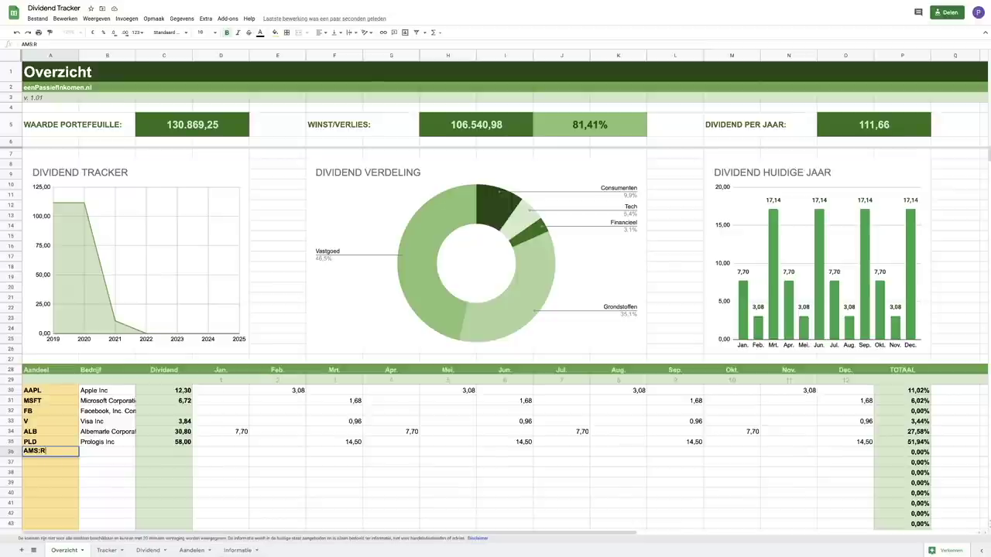
type("DSA")
key("Tab")
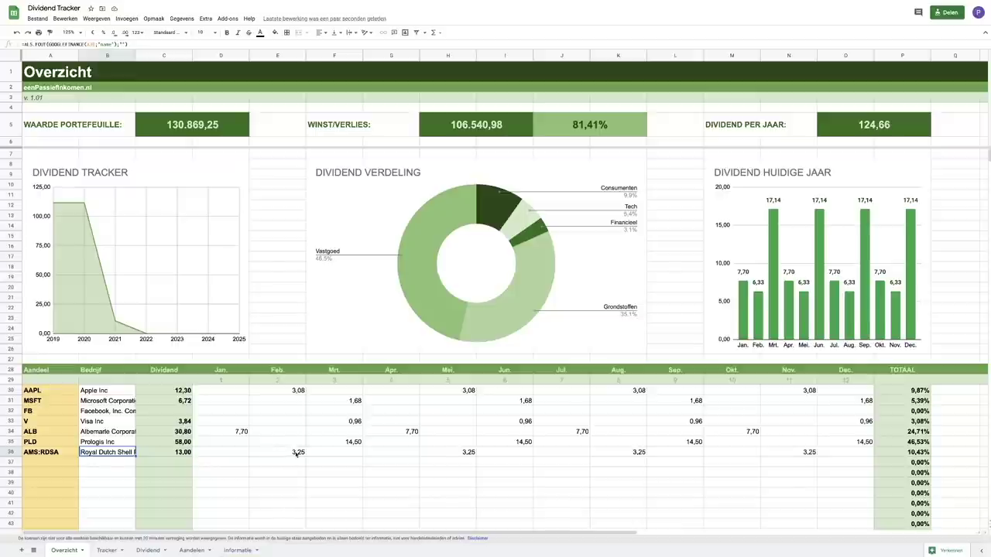
- Check Royal Dutch Shell's dividend formulas for Feb., Mei, Aug., Nov. and the 10,43% total
left_click(180, 455)
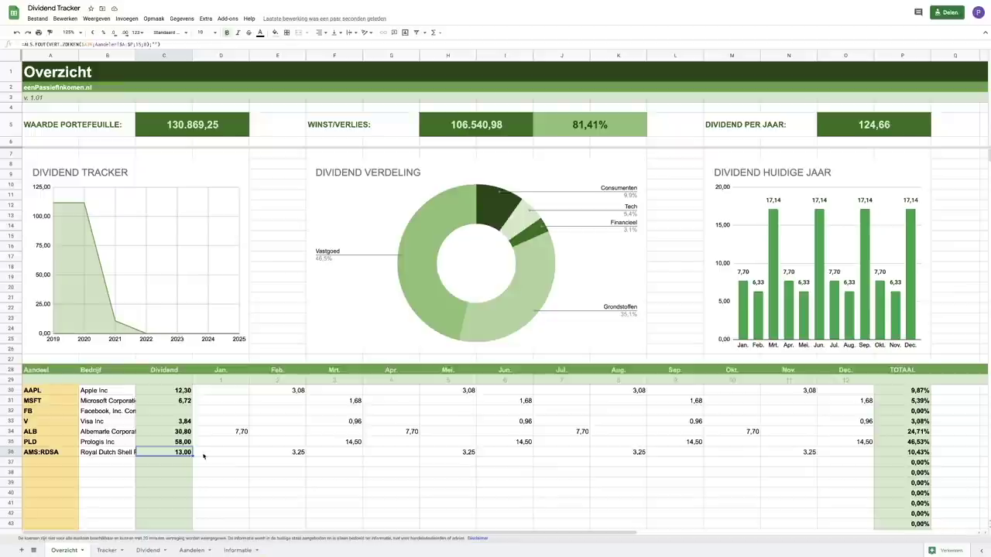
left_click(295, 457)
left_click(466, 452)
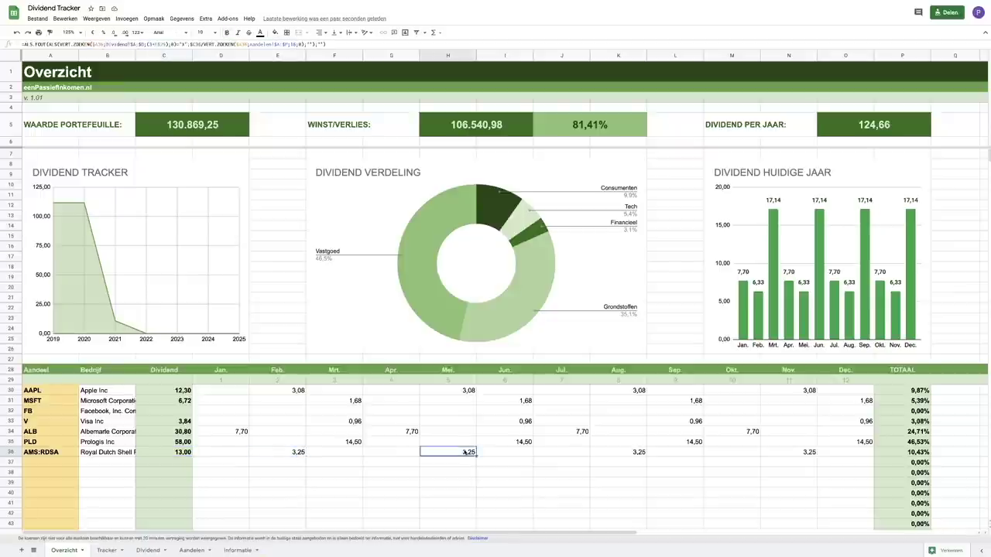
left_click(642, 449)
left_click(804, 454)
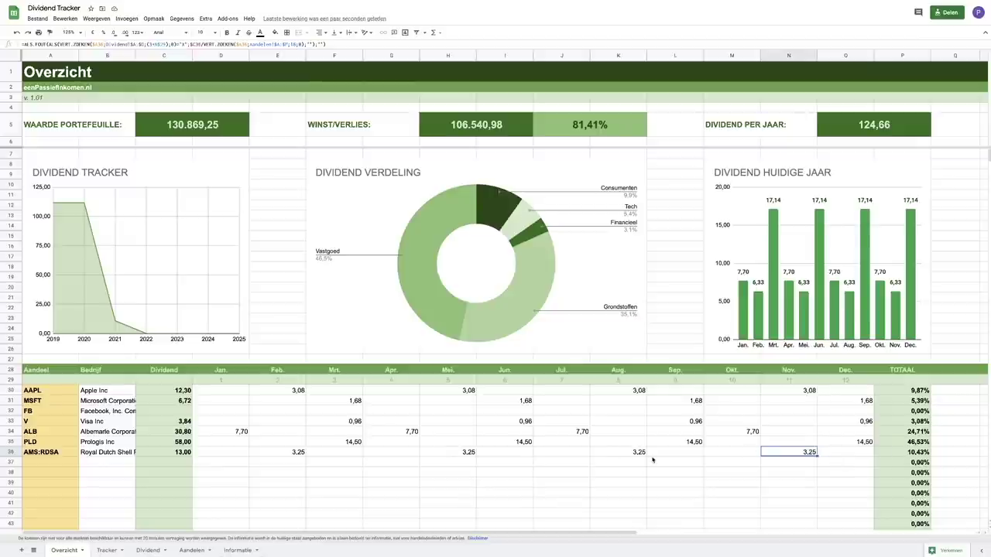
left_click(917, 456)
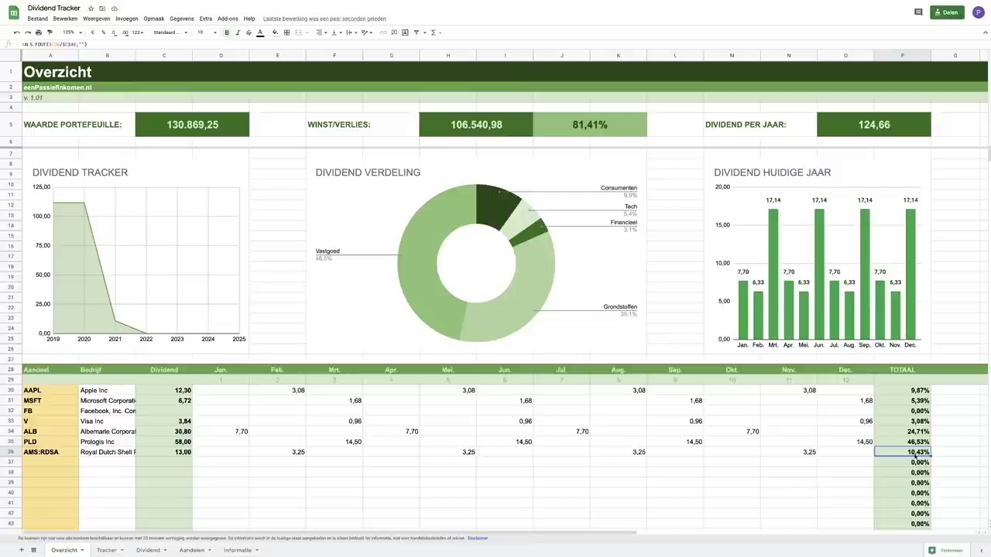
scroll(929, 480, "down", 2)
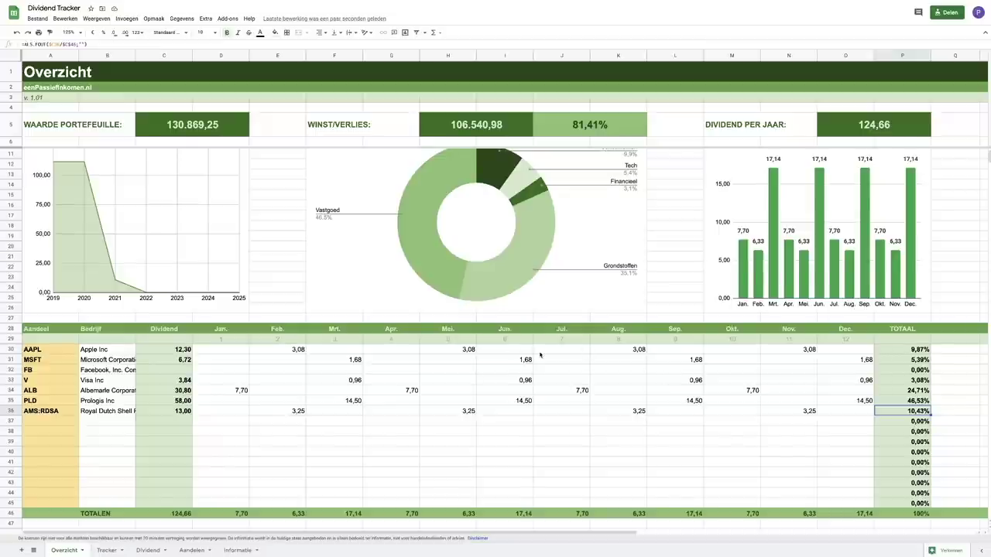
scroll(540, 354, "up", 2)
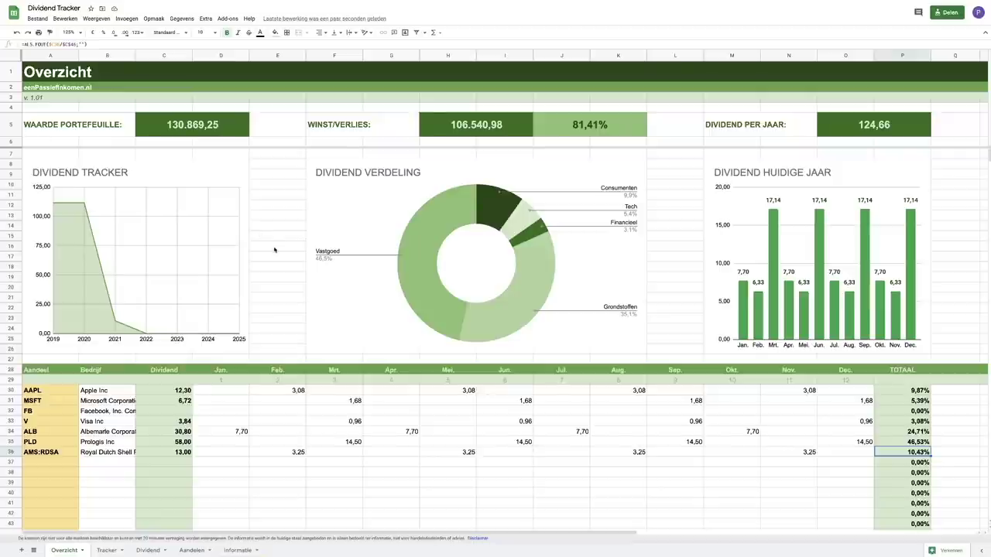
left_click(193, 550)
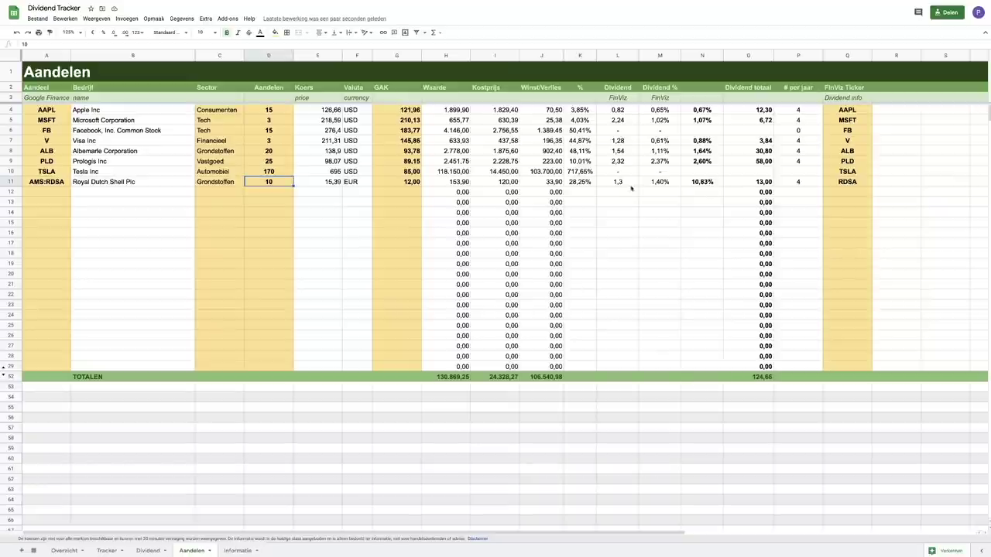
left_click(148, 550)
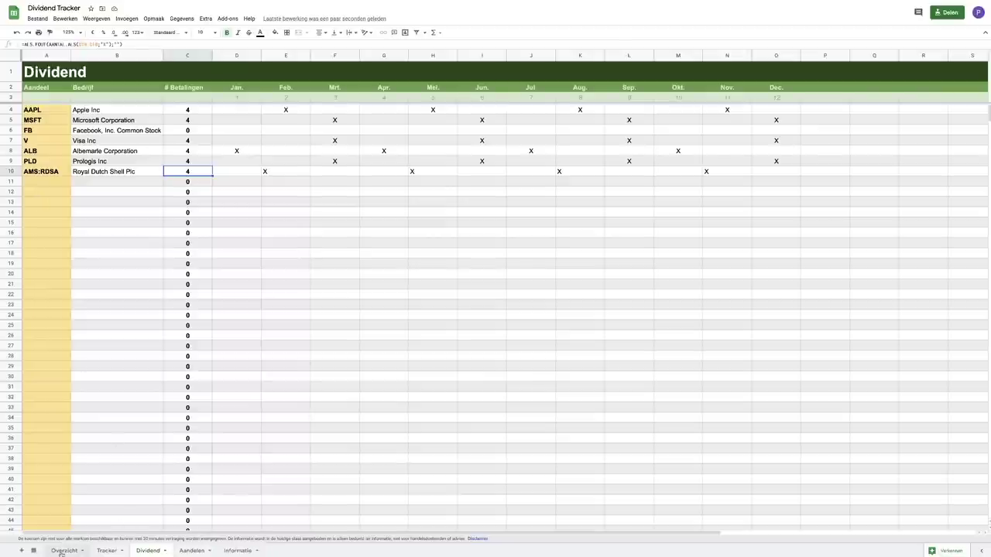
left_click(63, 550)
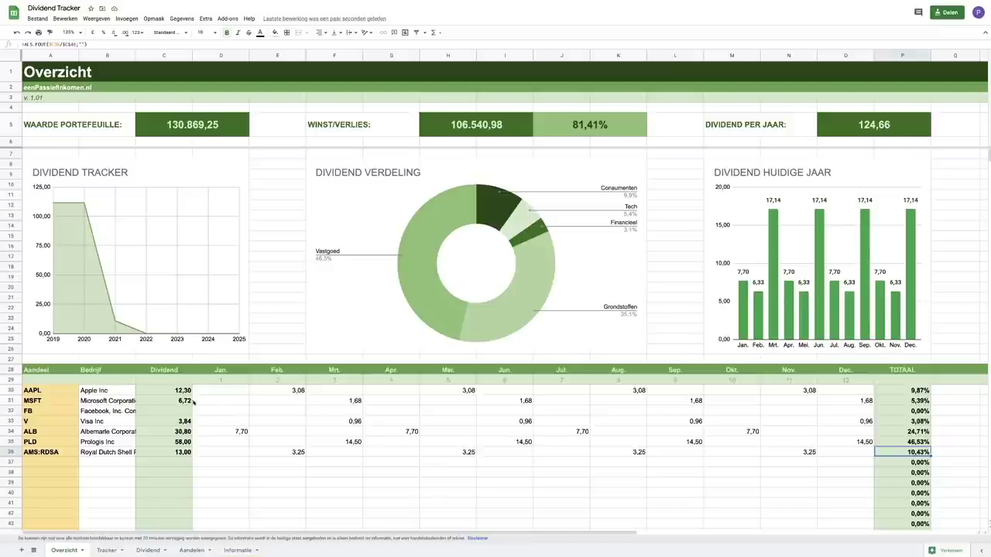
- On the Tracker sheet, log 8,20 as the November 2020 dividend, correcting an initial 3,20
left_click(108, 551)
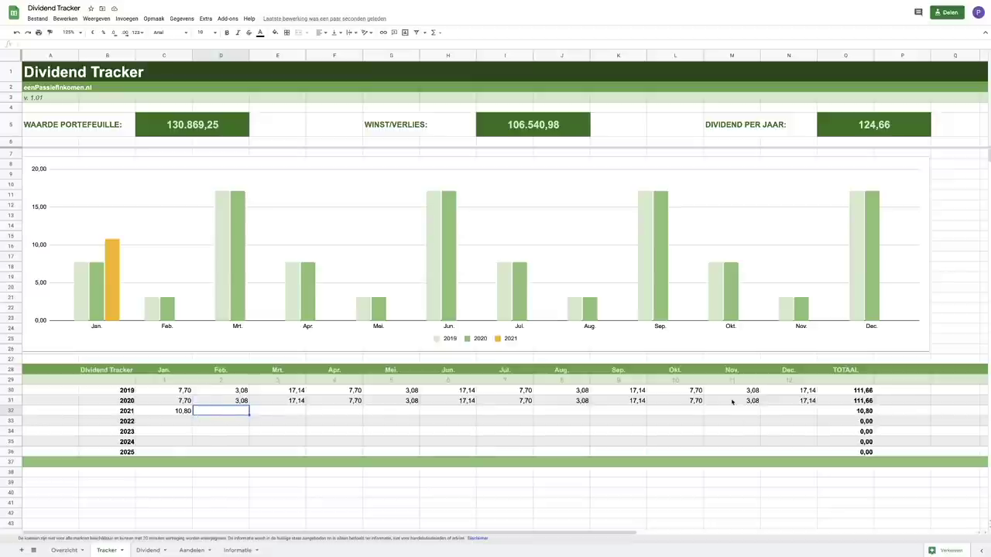
left_click(731, 402)
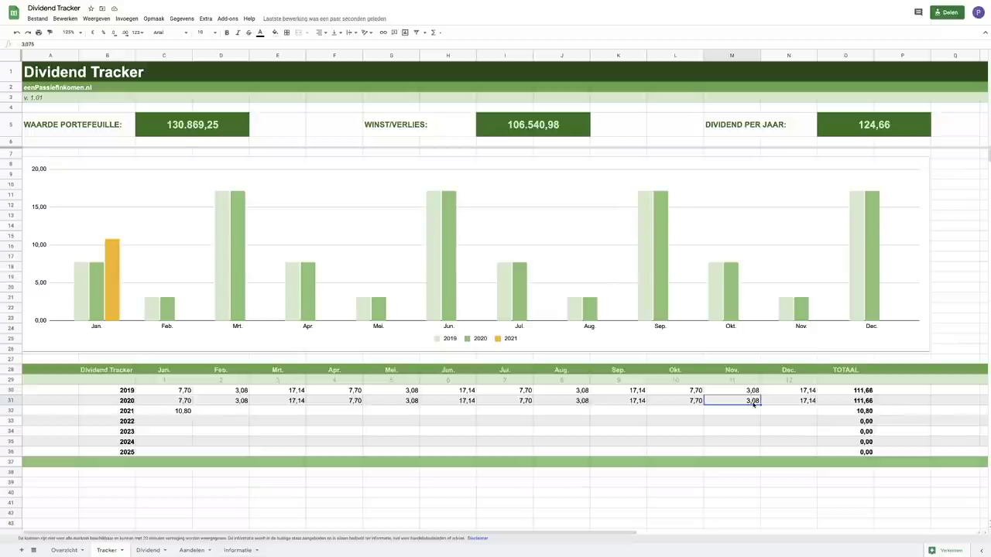
type("3,")
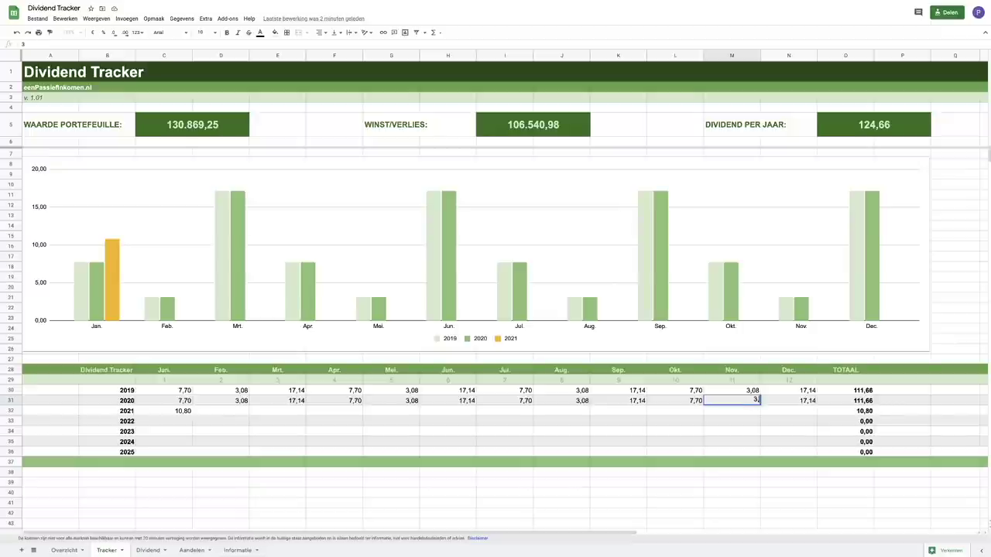
type("20")
key("Tab")
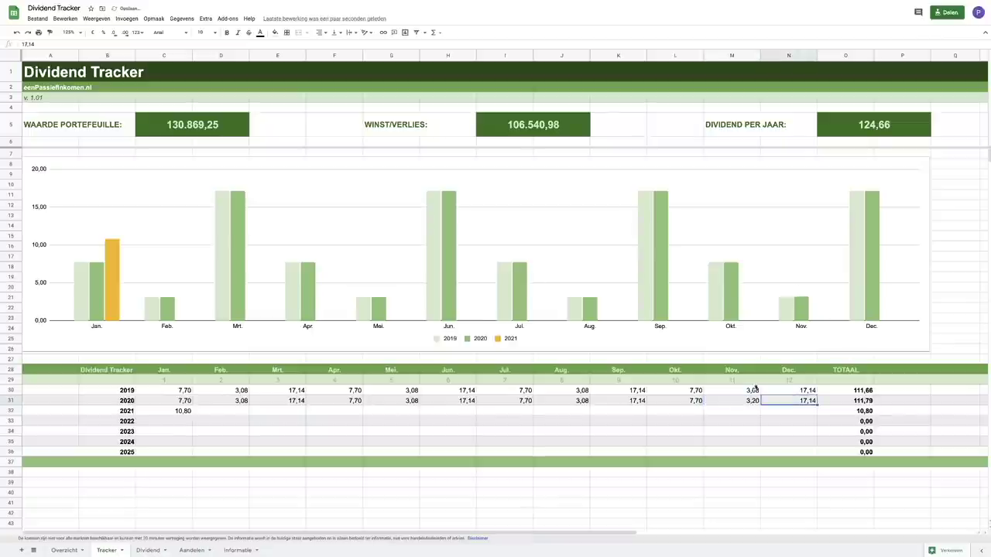
left_click(749, 404)
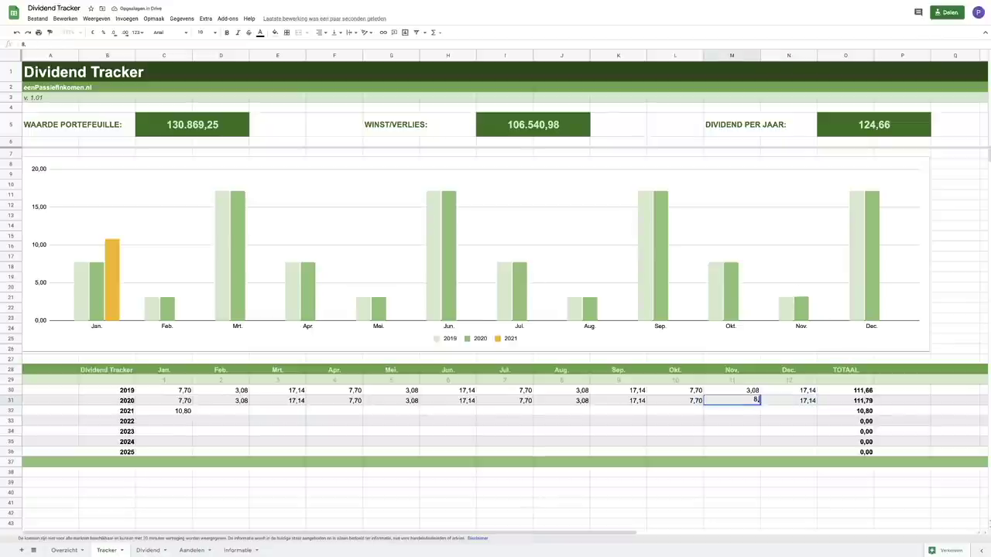
type("8,2")
key("Tab")
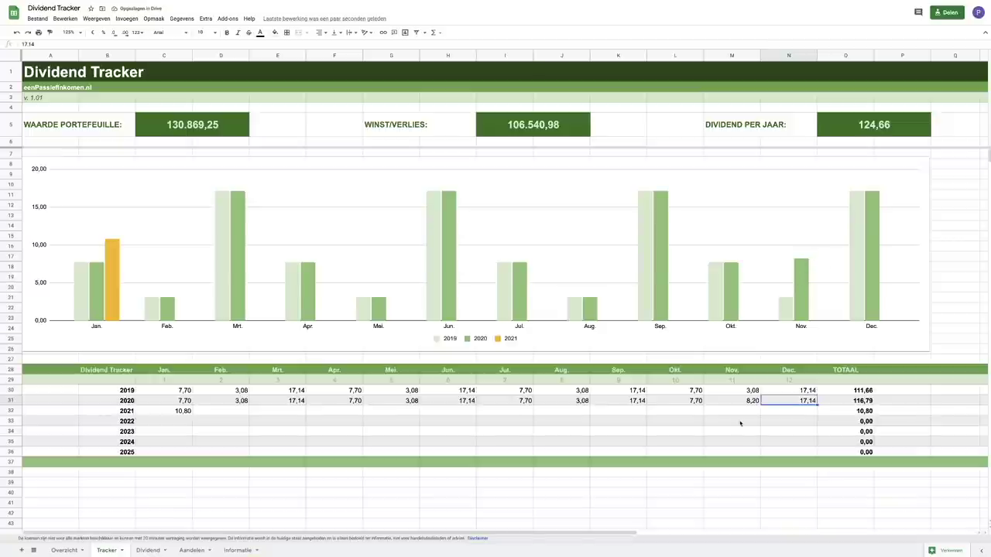
- Log 11,00 as the November 2021 dividend and view the updated Overzicht table
left_click(739, 413)
type("11")
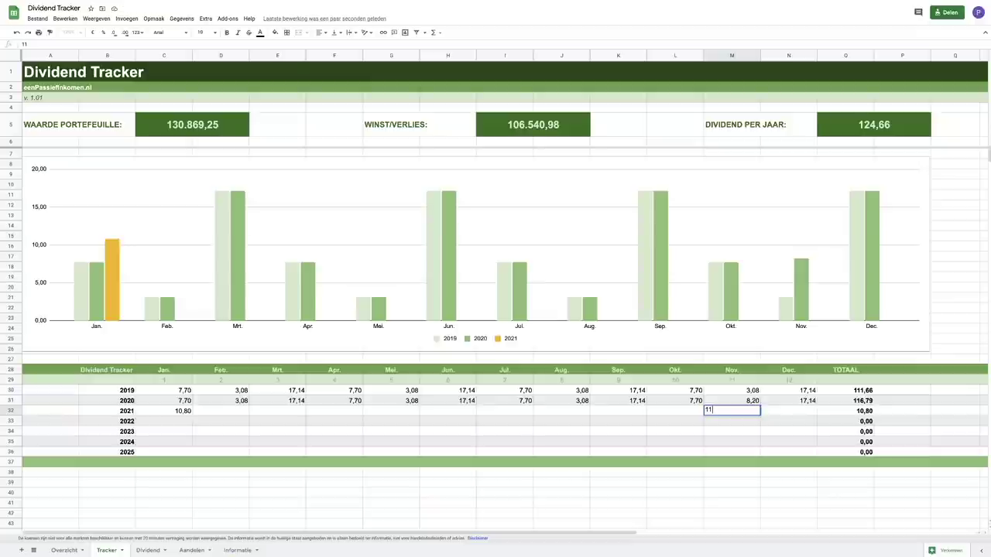
key("Tab")
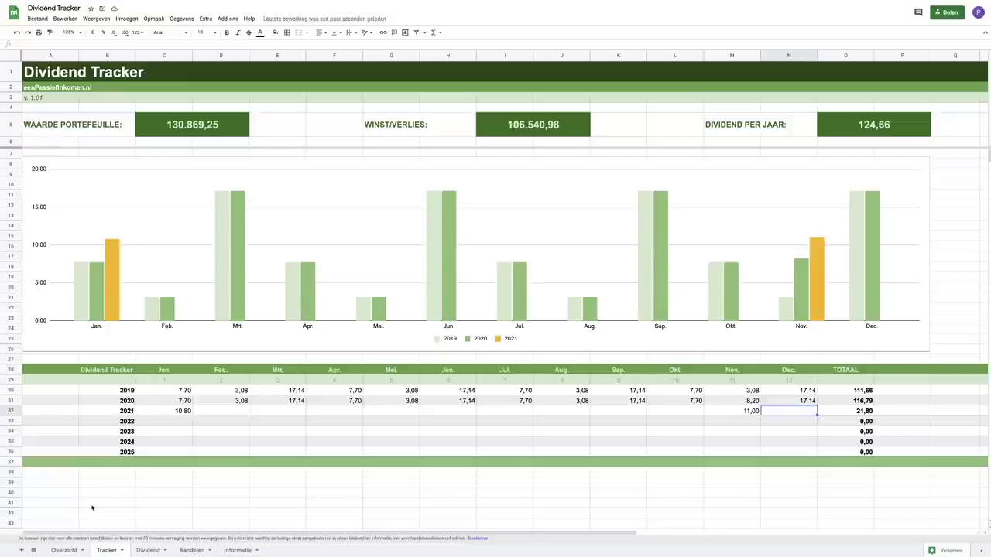
left_click(67, 551)
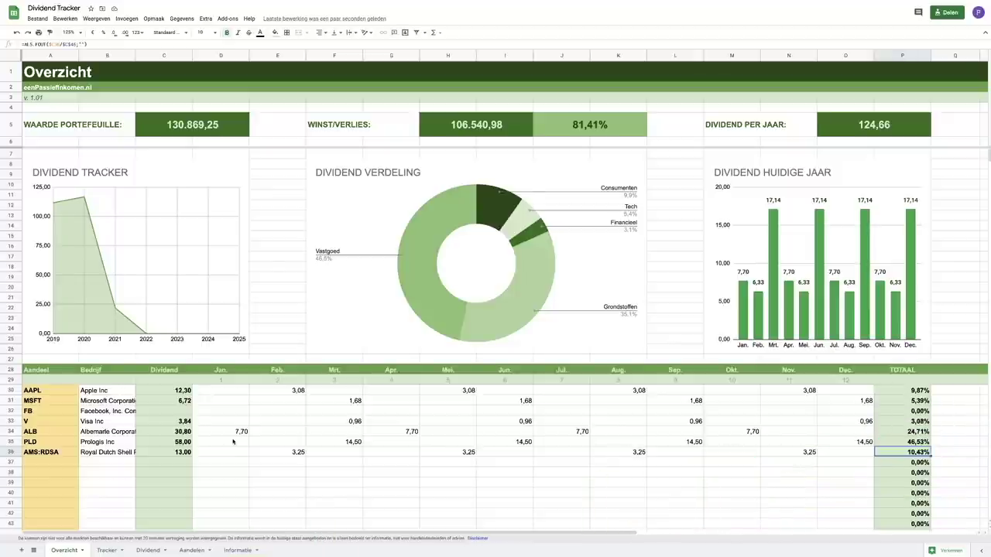
- Inspect the formulas behind Apple Inc and Prologis Inc names and Prologis's dividend cells
left_click(103, 394)
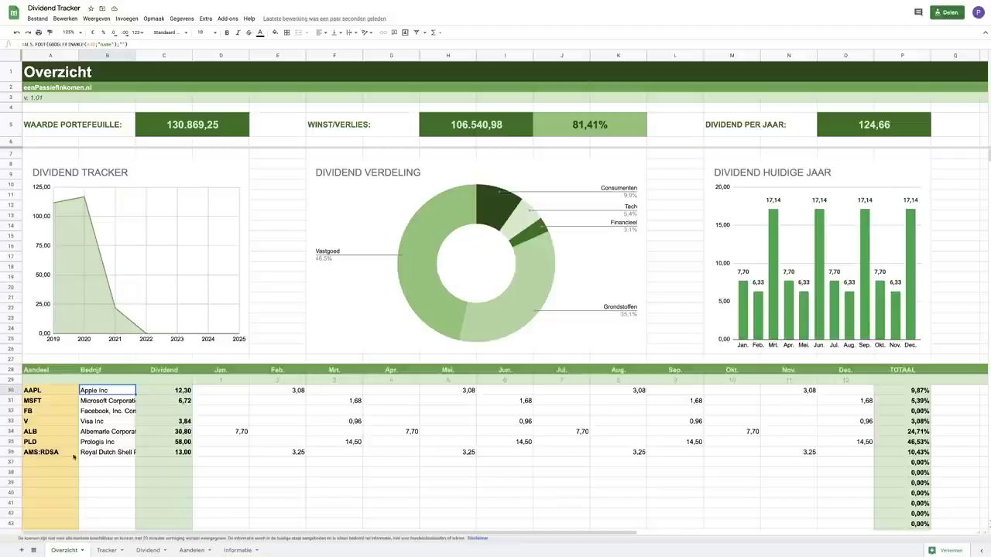
left_click(99, 444)
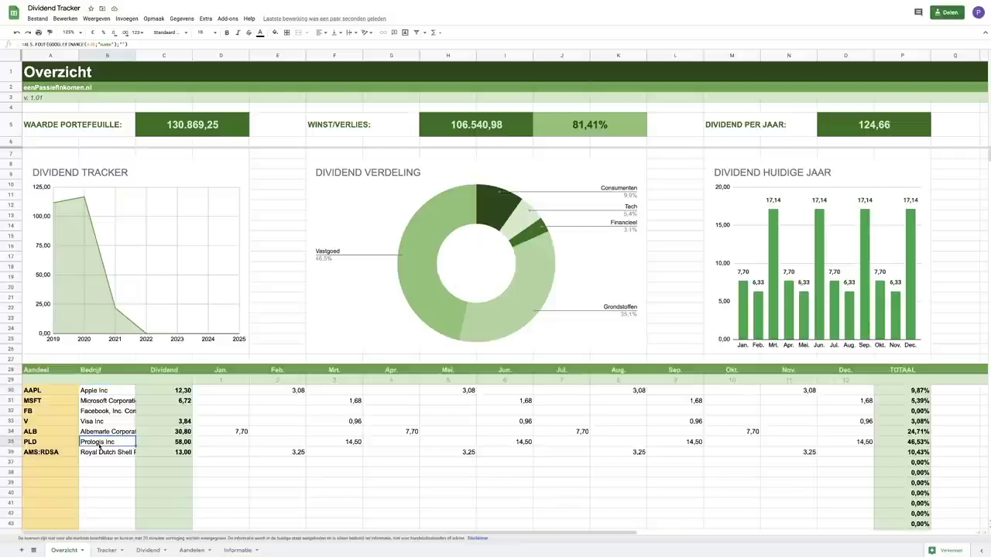
left_click(177, 441)
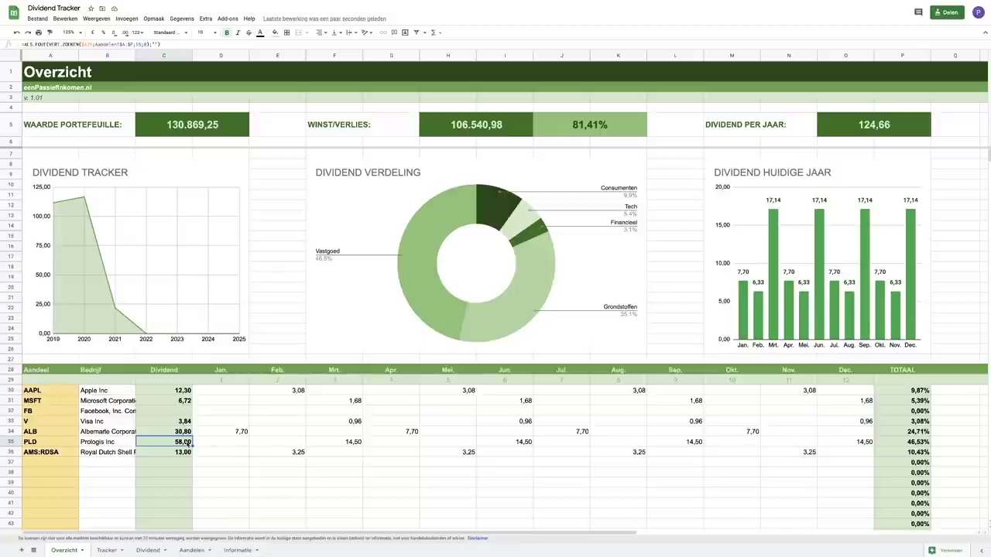
left_click(215, 443)
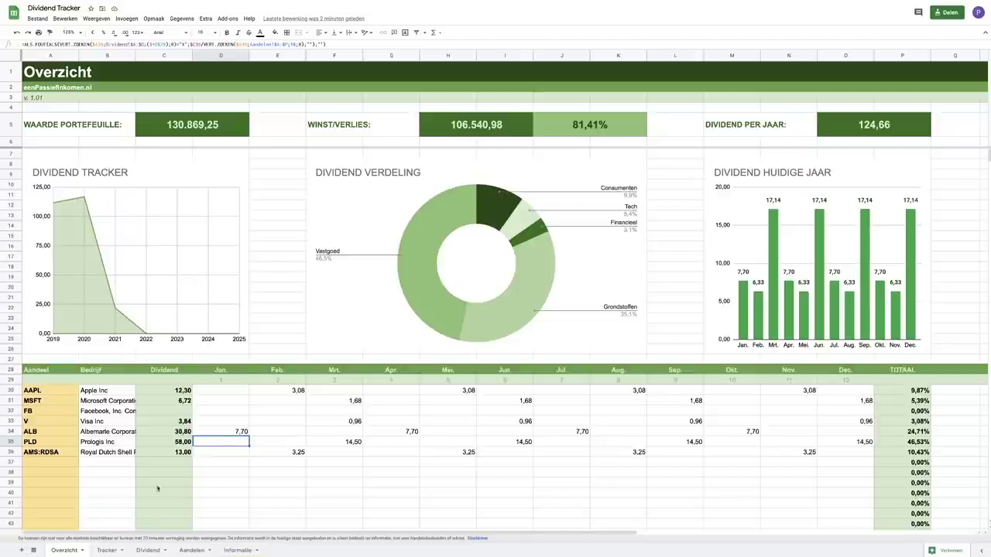
left_click(187, 550)
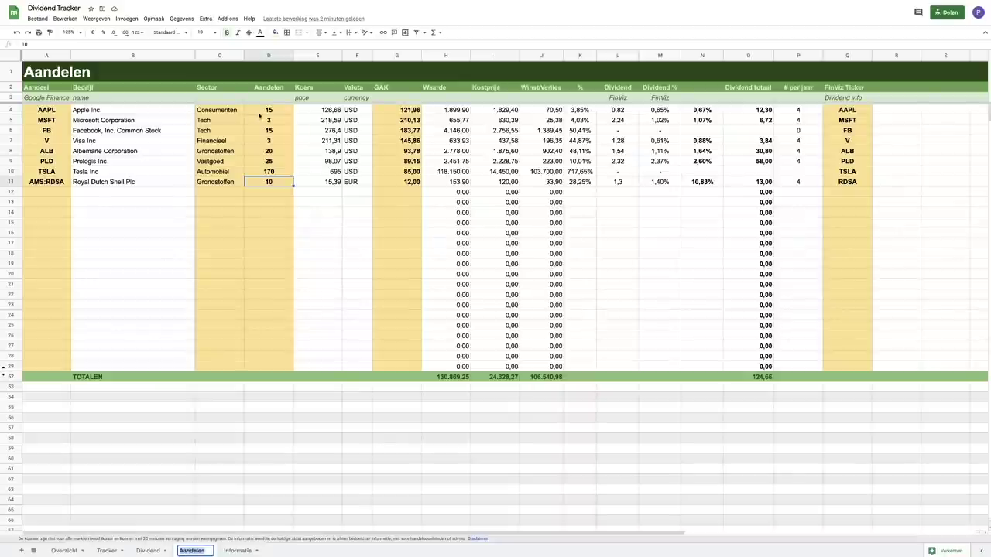
- Change Apple Inc's share count in D4 from 15 to 1 and check its purchase price
left_click(264, 111)
type("1")
key("Tab")
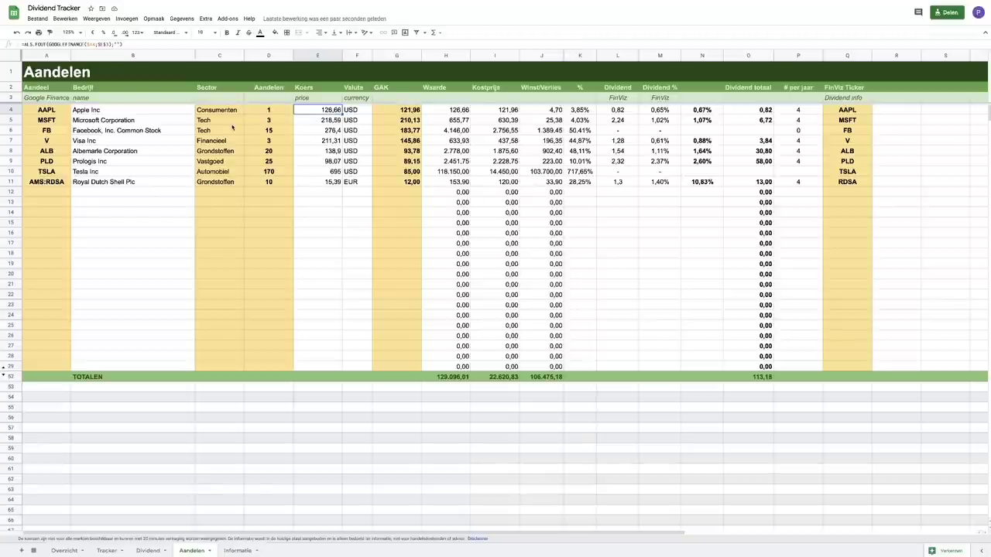
left_click(376, 112)
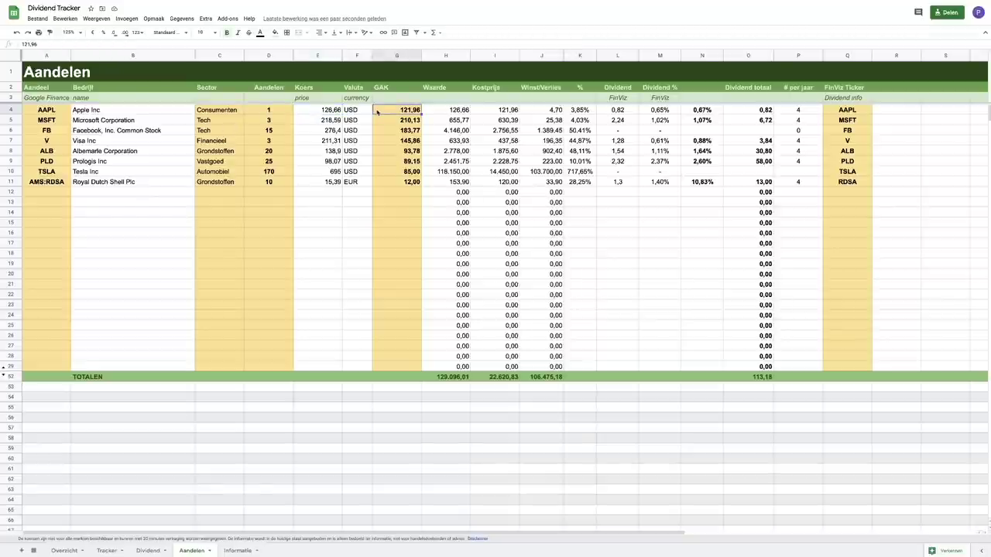